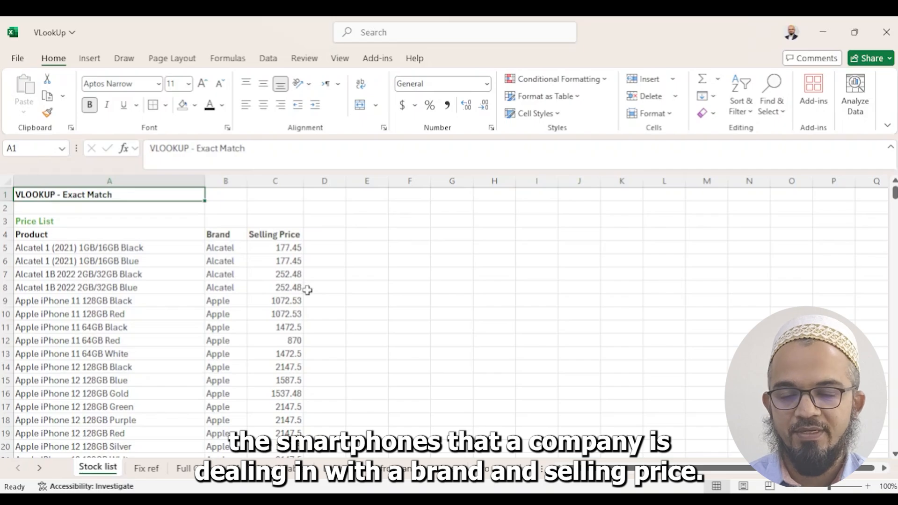
# Step: On the Fix ref sheet, search for the quotation product ZTE Blade V40 Vita 4GB/128GB Green and locate its selling price in the data table
pyautogui.click(150, 469)
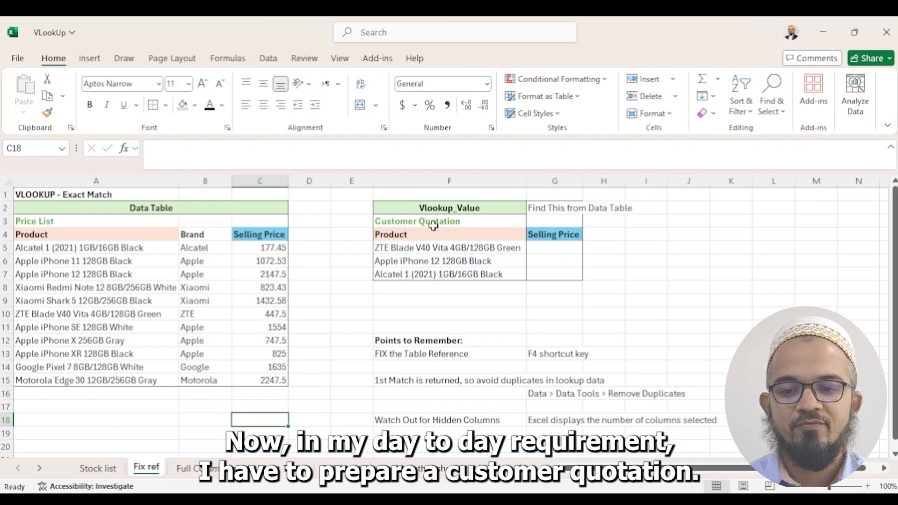
pyautogui.moveTo(433, 226); pyautogui.dragTo(554, 262)
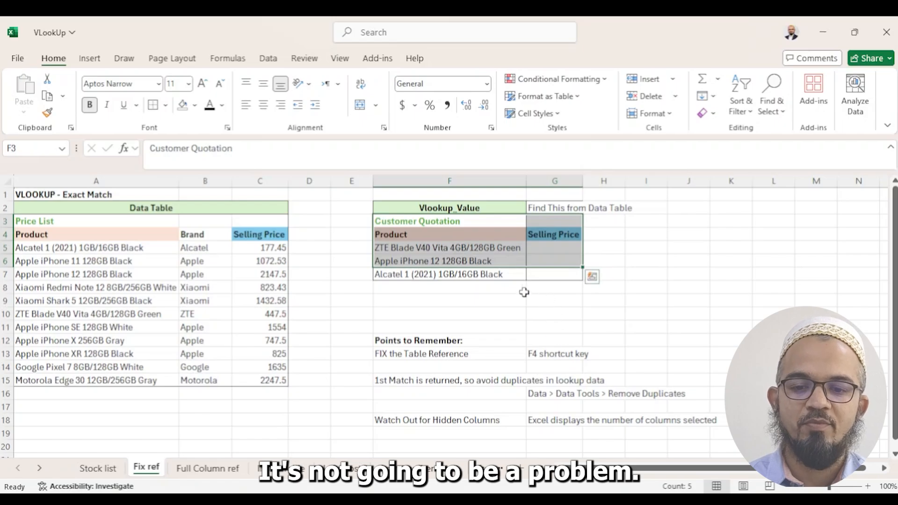
pyautogui.click(434, 248)
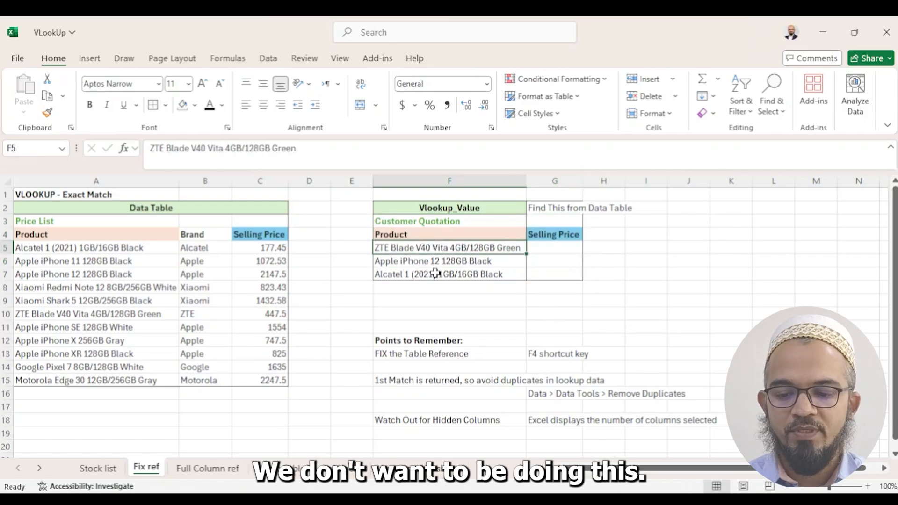
pyautogui.hotkey('ctrl', 'c')
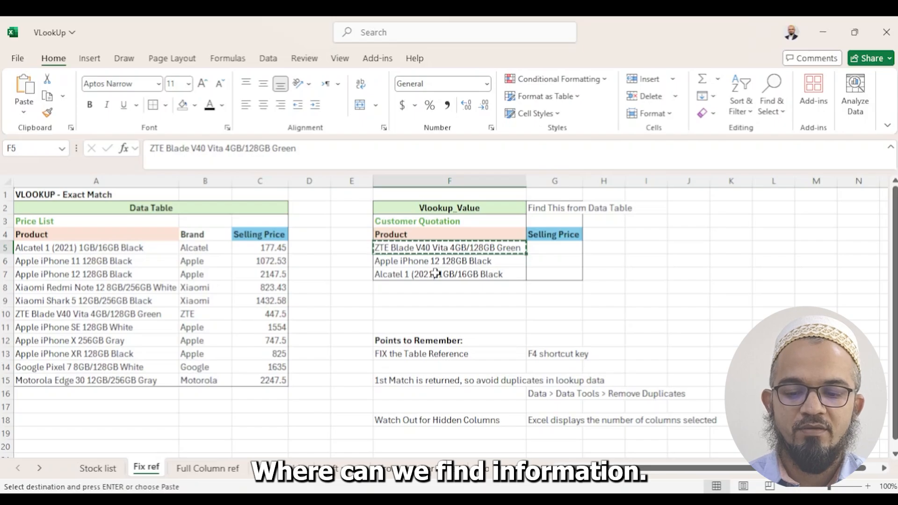
pyautogui.hotkey('ctrl', 'f')
pyautogui.hotkey('ctrl', 'v')
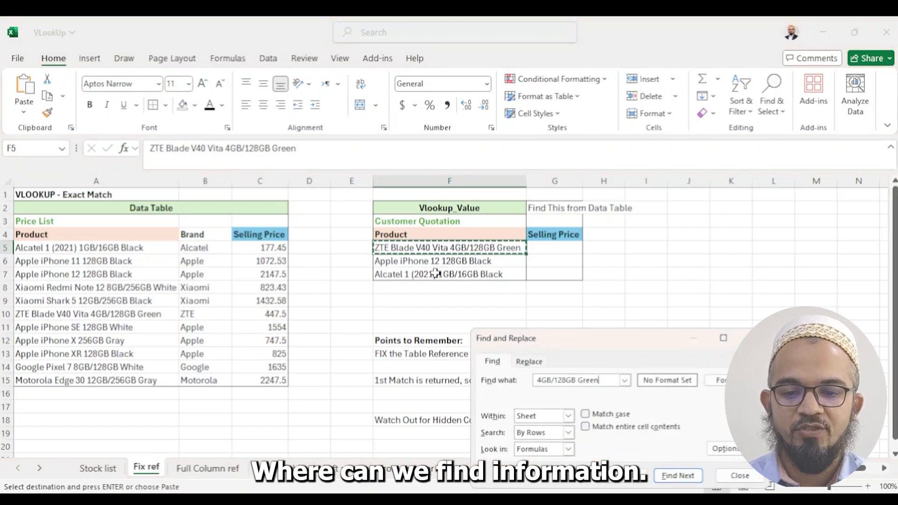
pyautogui.press('Return')
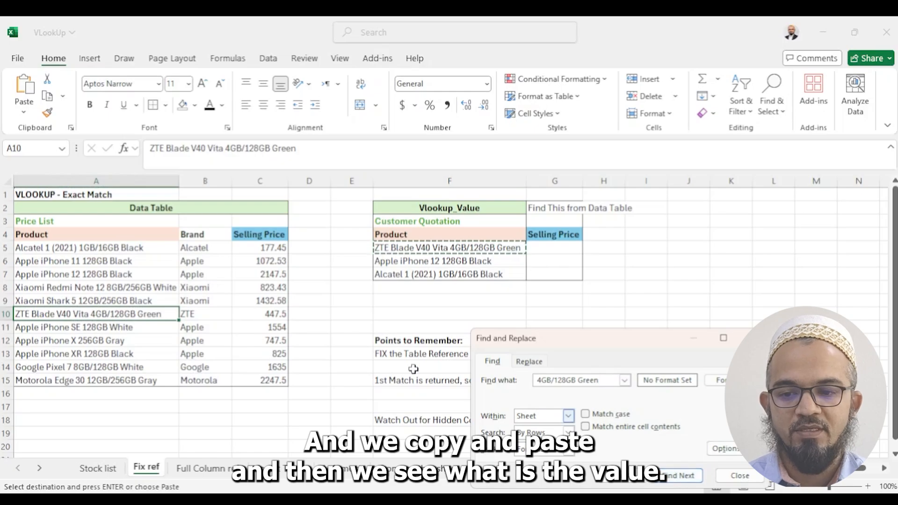
pyautogui.press('Escape')
pyautogui.press('Escape')
pyautogui.click(262, 311)
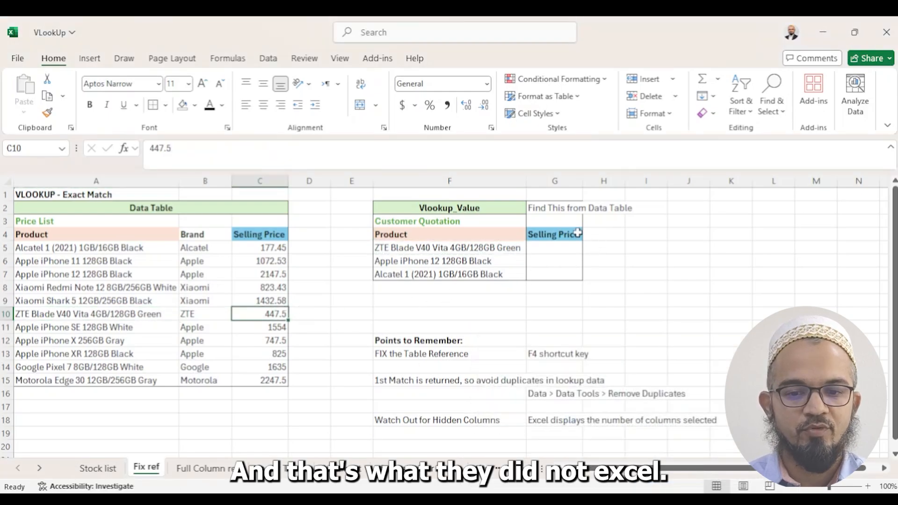
# Step: In G5, enter an exact-match VLOOKUP formula that looks up F5 in A5:C15 and returns column 3: =vlookup(F5,A5:C15,3,false)
pyautogui.click(560, 246)
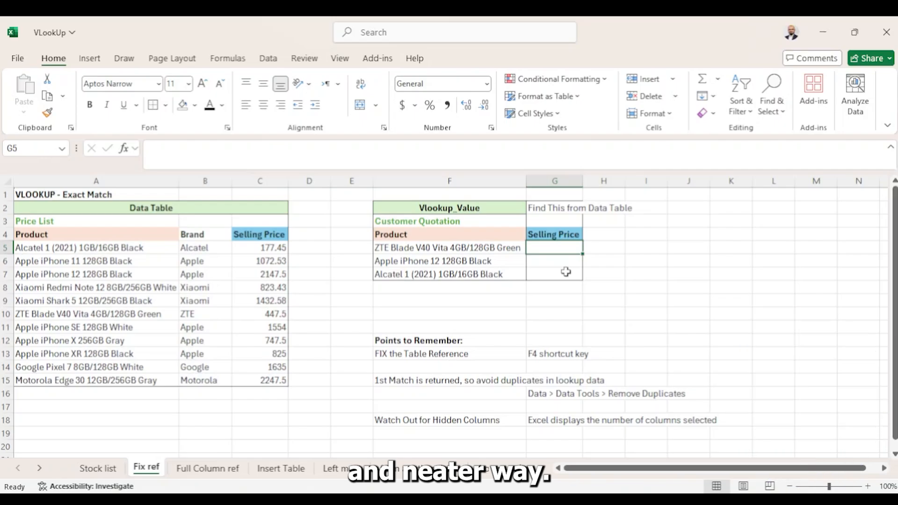
pyautogui.write('=')
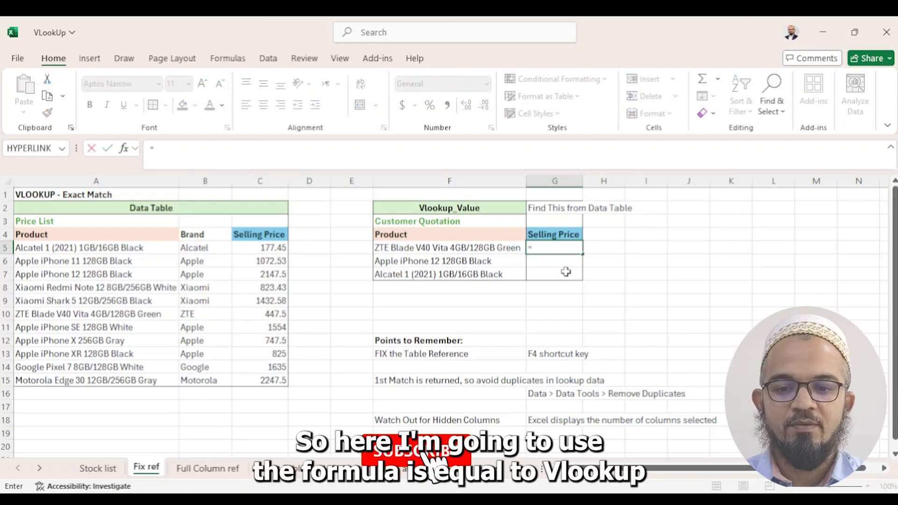
pyautogui.write('vloo')
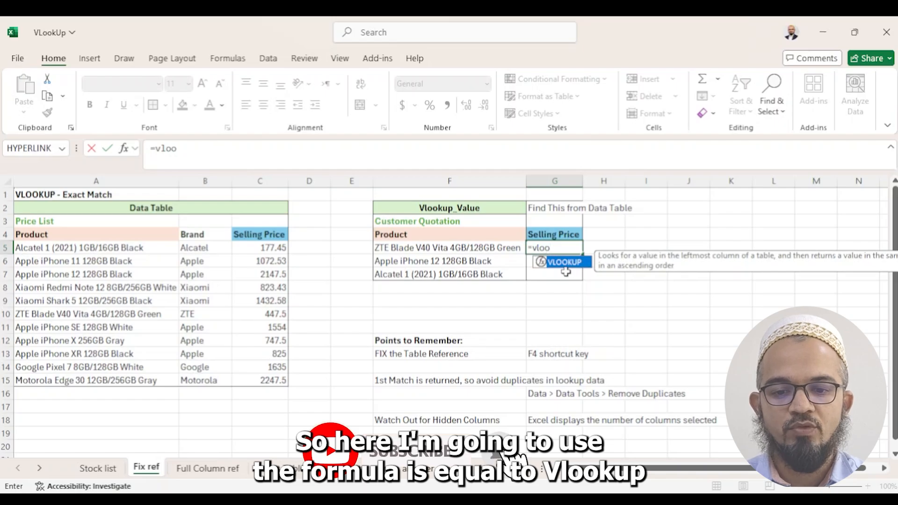
pyautogui.write('kup(')
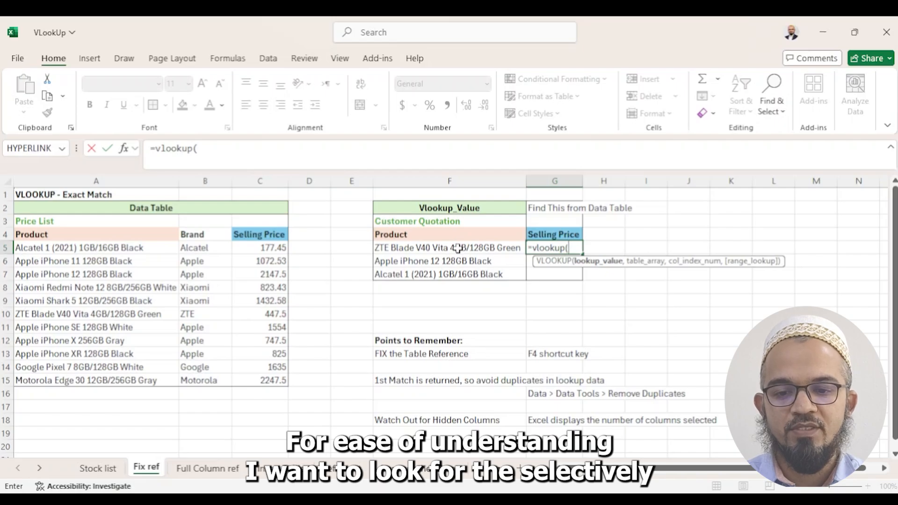
pyautogui.click(435, 248)
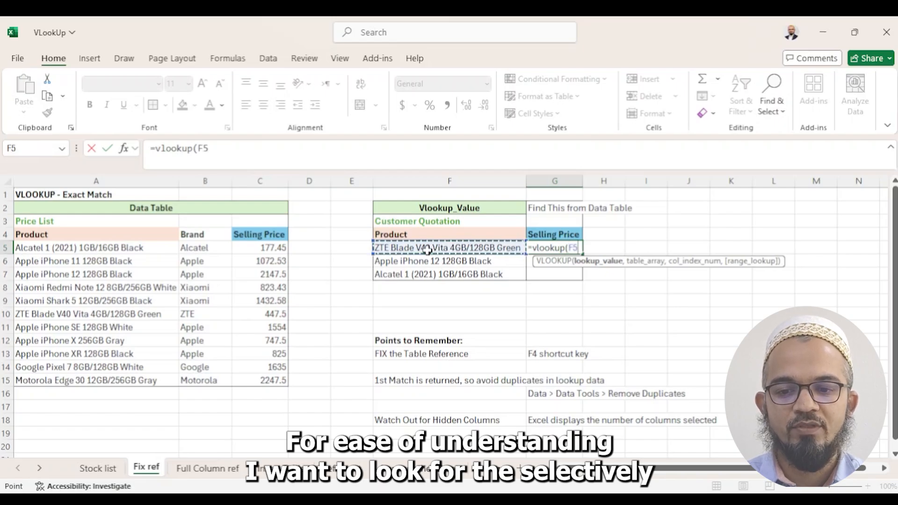
pyautogui.write(',')
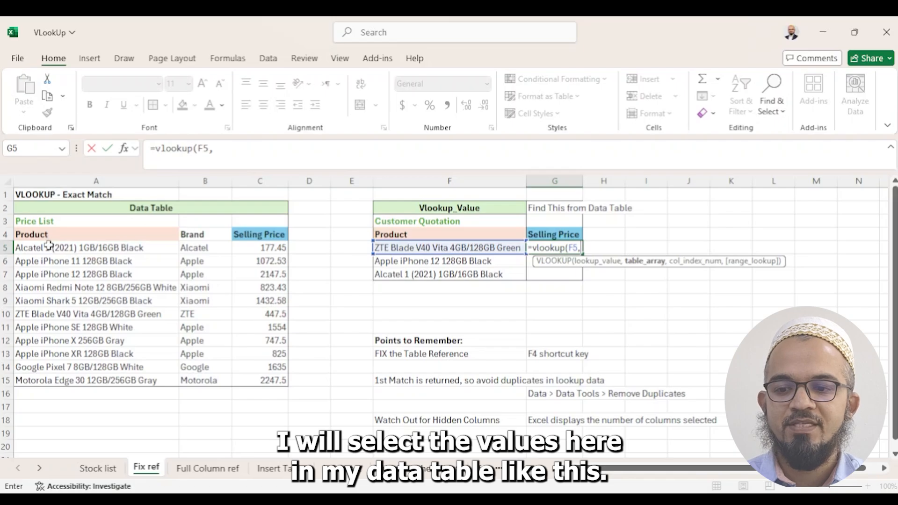
pyautogui.moveTo(50, 247); pyautogui.dragTo(269, 381)
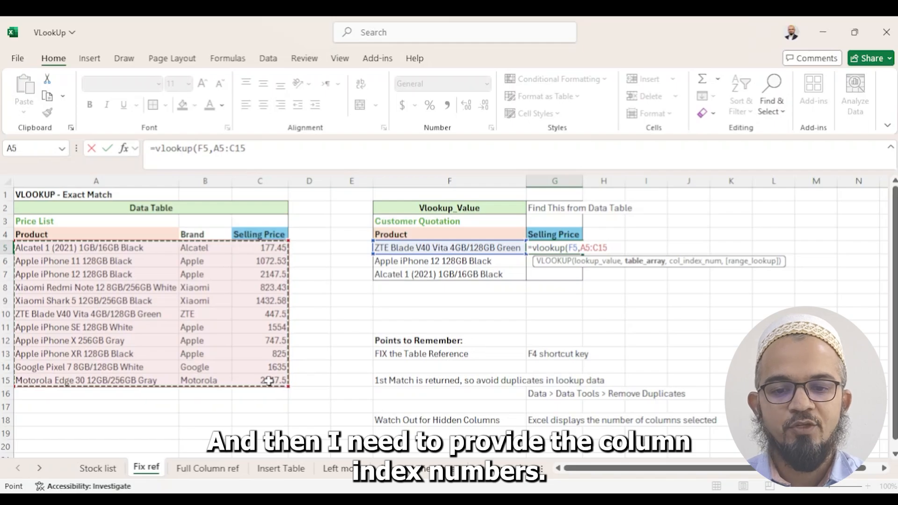
pyautogui.write(',3')
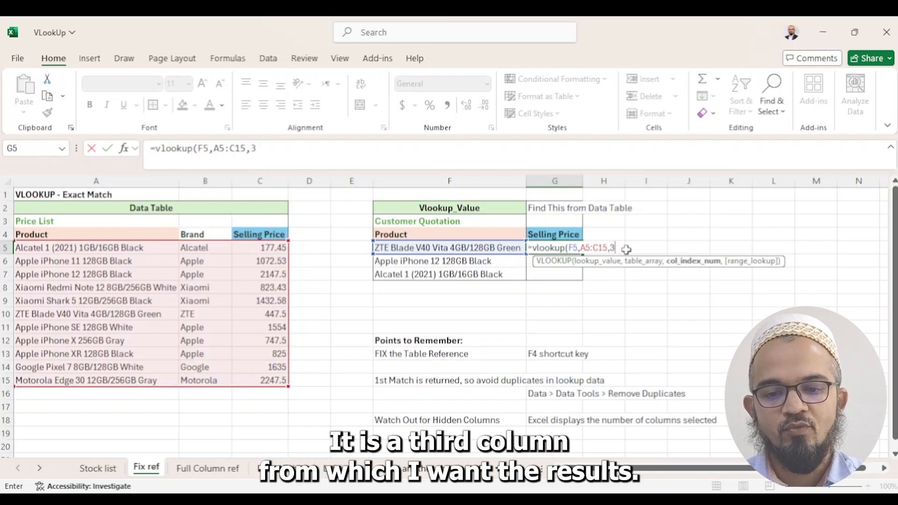
pyautogui.write(',')
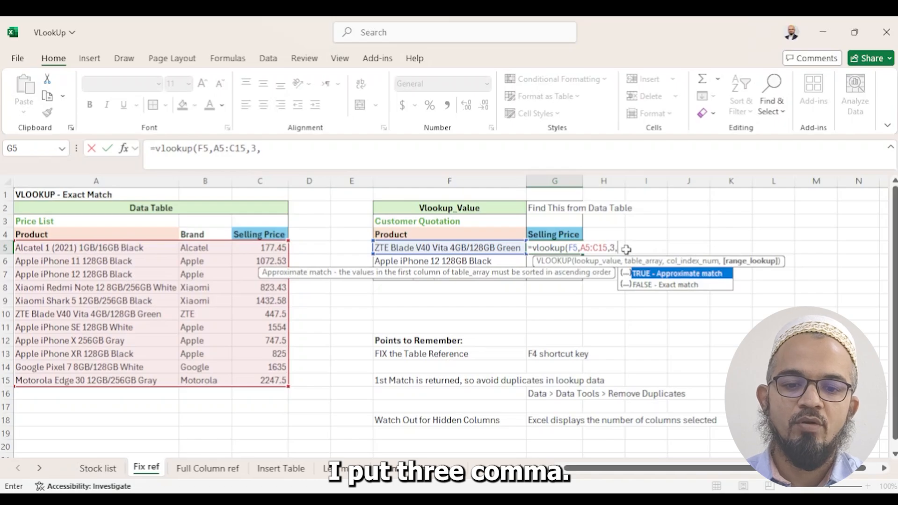
pyautogui.write('fa')
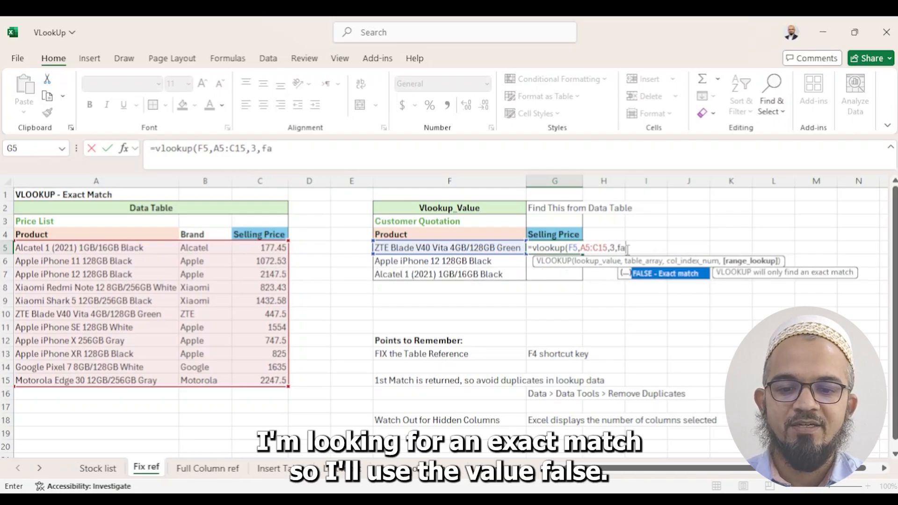
pyautogui.write('lse)')
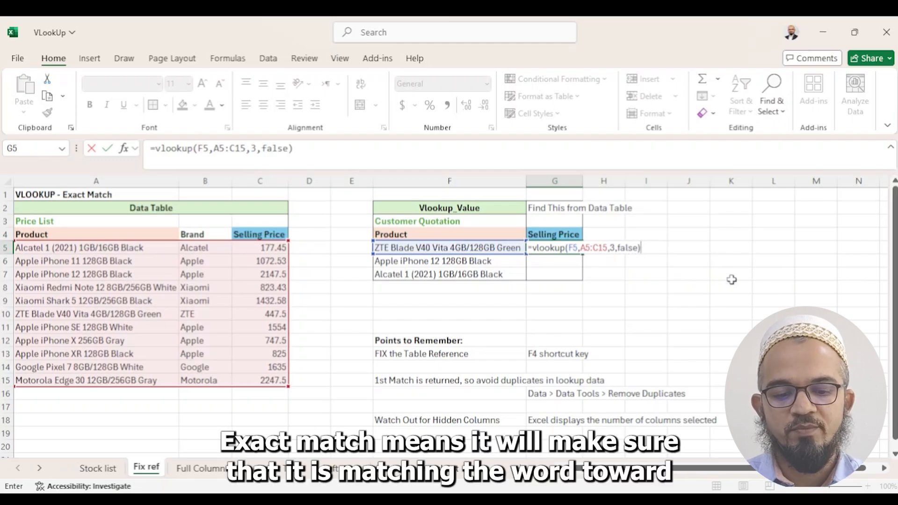
pyautogui.press('Return')
# Step: Copy the VLOOKUP formula with its relative table reference from G5 down through G7
pyautogui.click(422, 248)
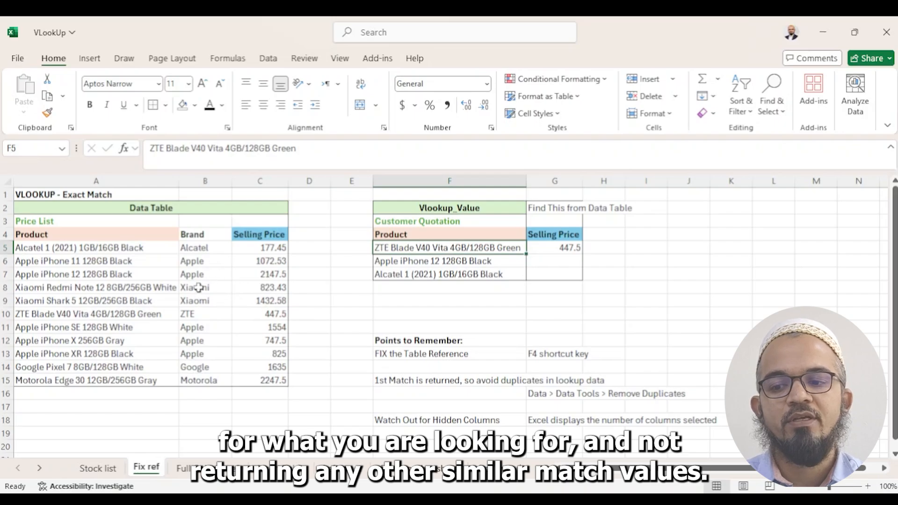
pyautogui.click(568, 247)
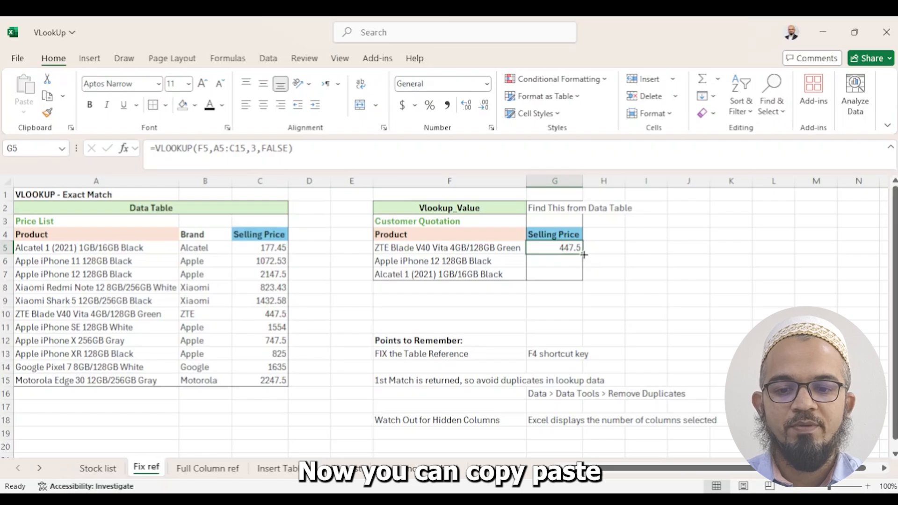
pyautogui.moveTo(583, 255); pyautogui.dragTo(586, 280)
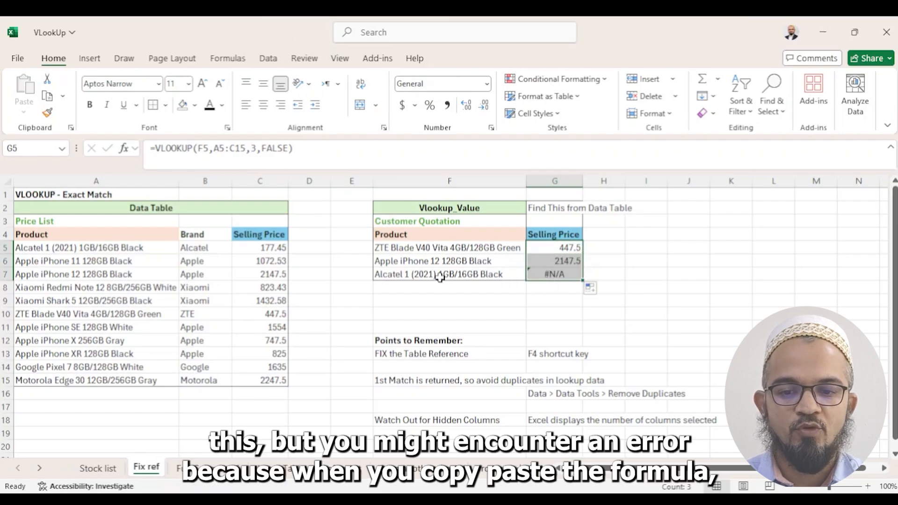
# Step: Compare the copied quotation formulas and inspect which table range the G6 formula refers to
pyautogui.moveTo(440, 276); pyautogui.dragTo(554, 276)
pyautogui.click(563, 248)
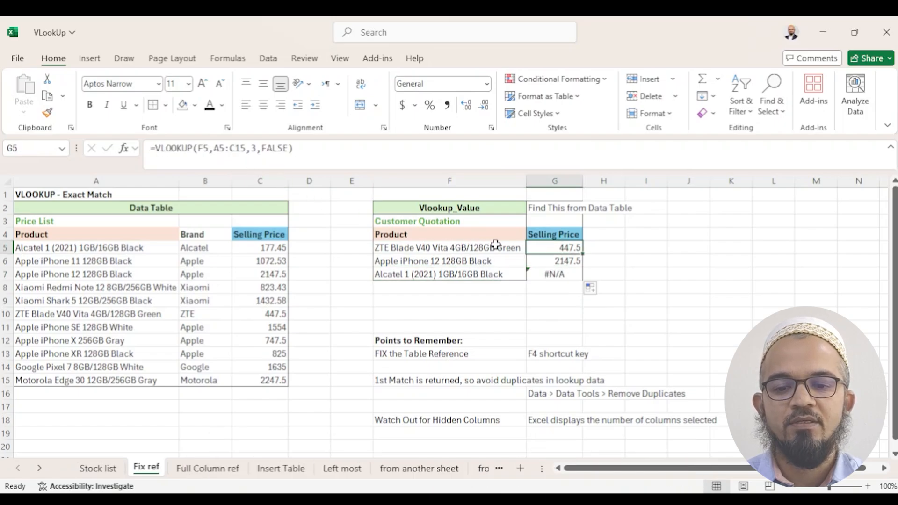
pyautogui.click(542, 260)
pyautogui.press('F2')
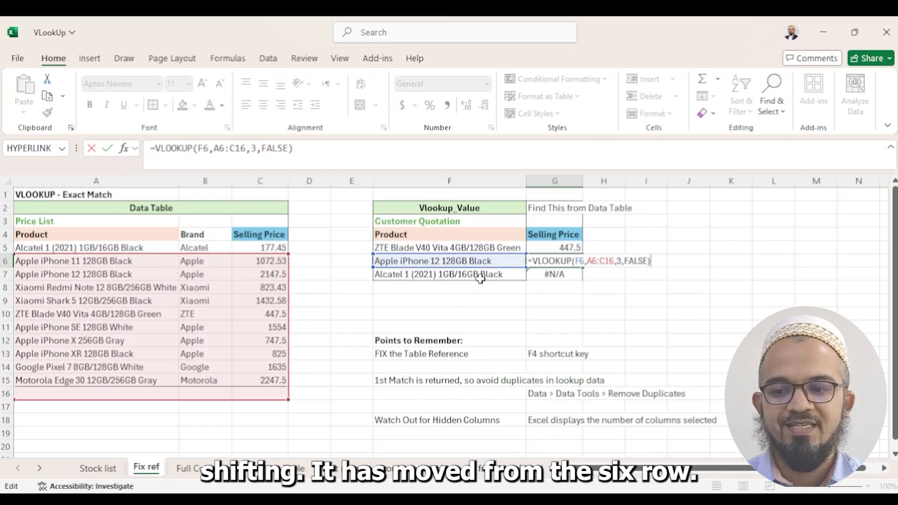
pyautogui.hotkey('ctrl', 'Return')
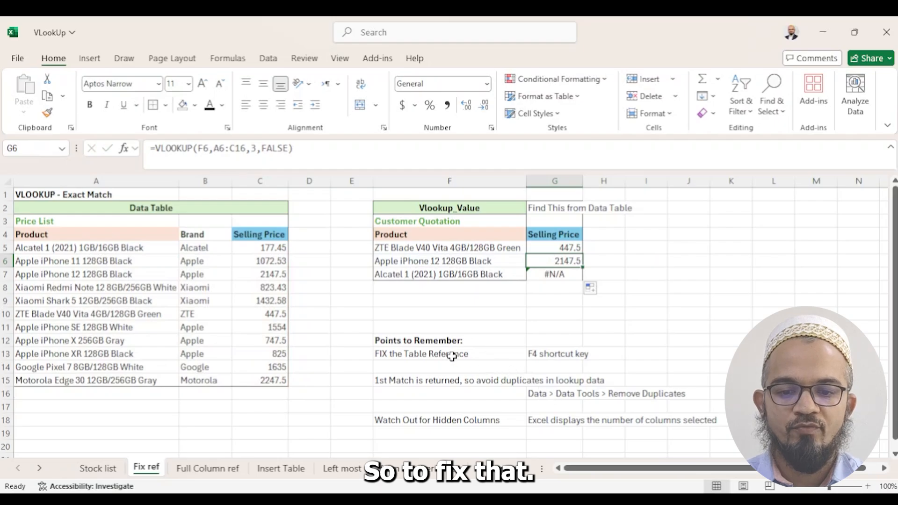
# Step: Make the table reference in the G5 VLOOKUP absolute as $A$5:$C$15 and fill the corrected formula down to G7
pyautogui.moveTo(457, 356); pyautogui.dragTo(532, 354)
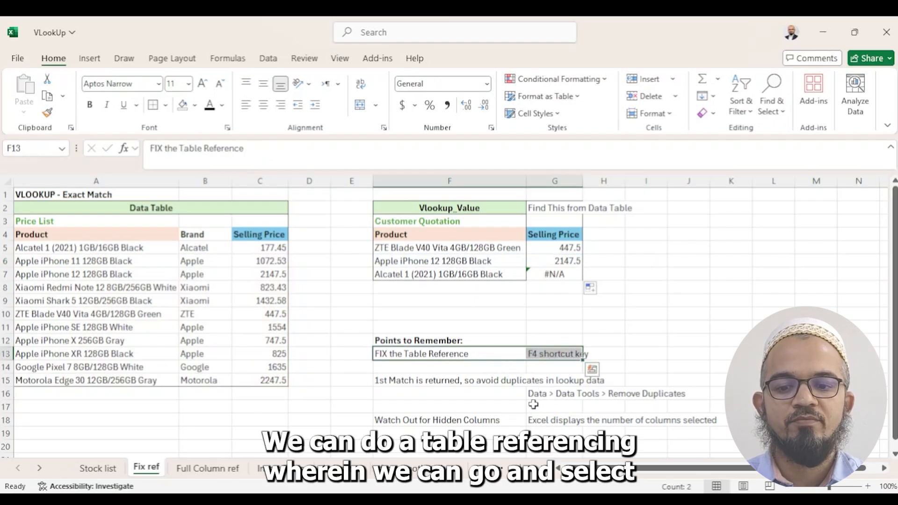
pyautogui.click(553, 248)
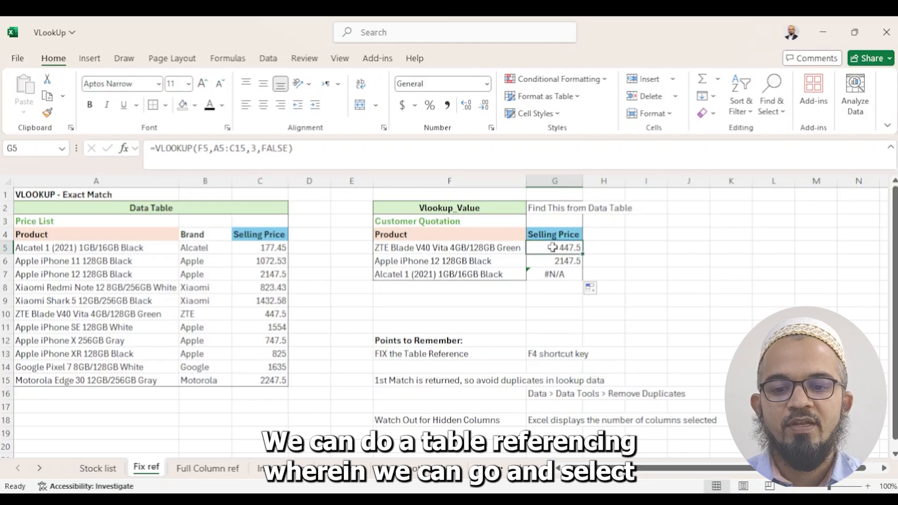
pyautogui.moveTo(214, 147); pyautogui.dragTo(245, 149)
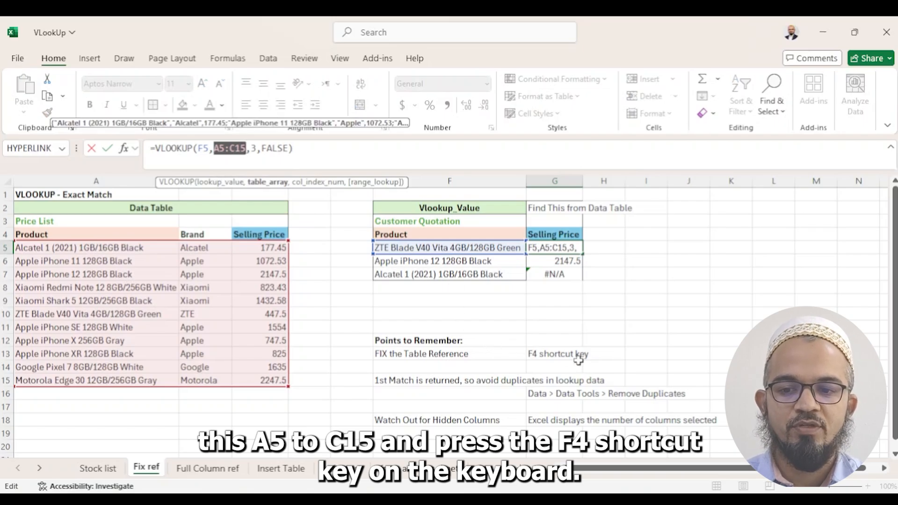
pyautogui.press('F4')
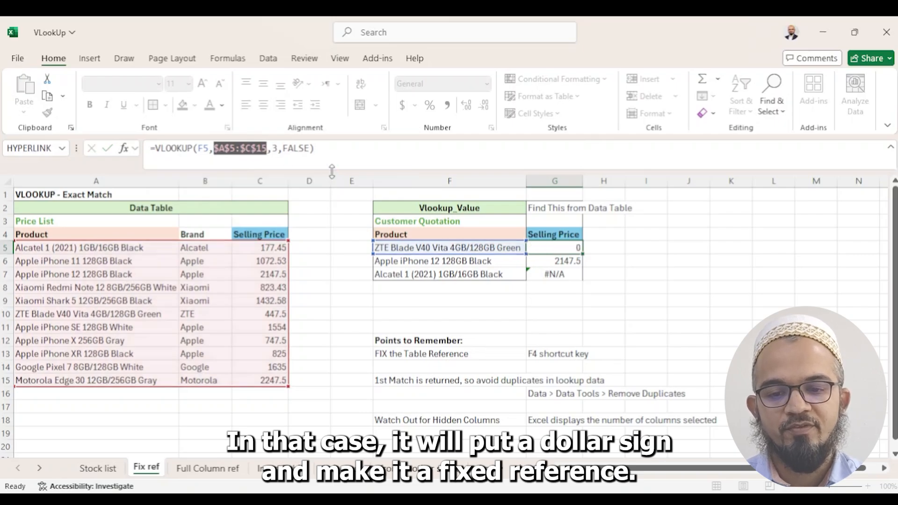
pyautogui.hotkey('ctrl', 'Return')
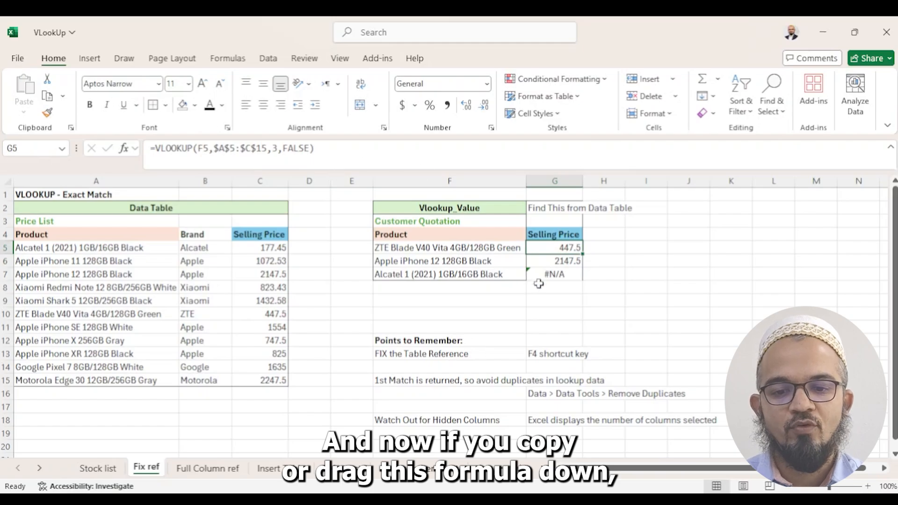
pyautogui.moveTo(580, 254); pyautogui.dragTo(580, 279)
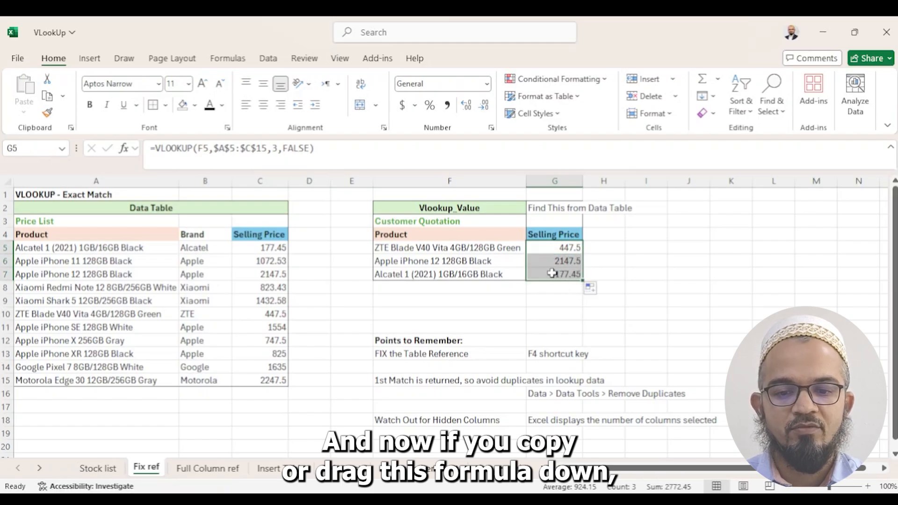
pyautogui.click(558, 276)
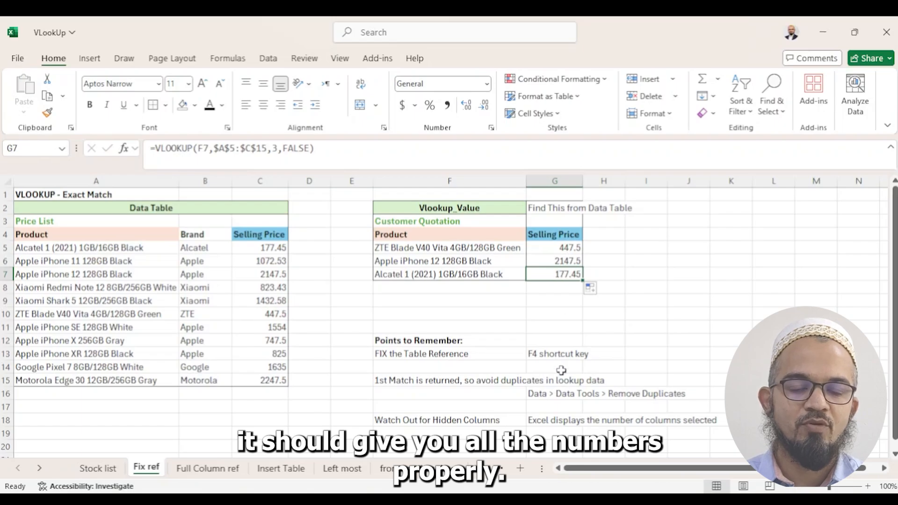
# Step: Duplicate the ZTE Blade V40 Vita row of the data table by copying A10:C10 down over row 11
pyautogui.moveTo(412, 383); pyautogui.dragTo(601, 394)
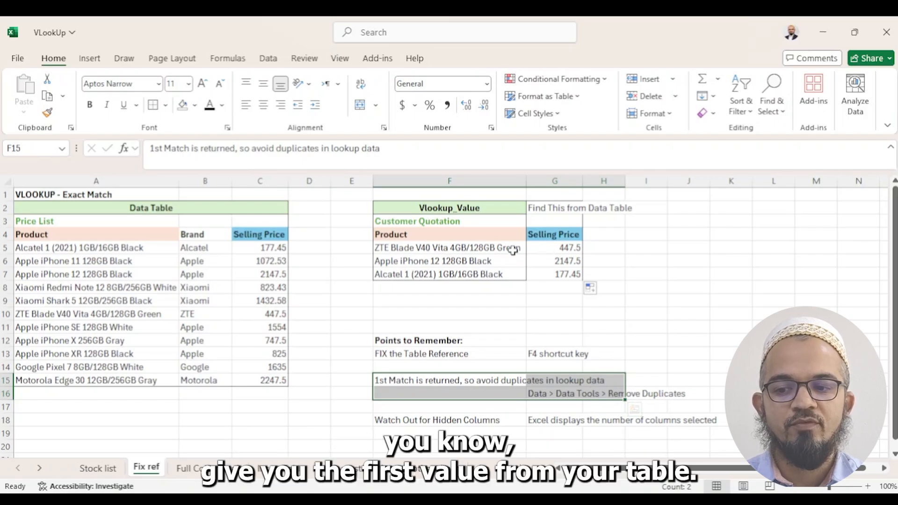
pyautogui.moveTo(511, 248); pyautogui.dragTo(552, 249)
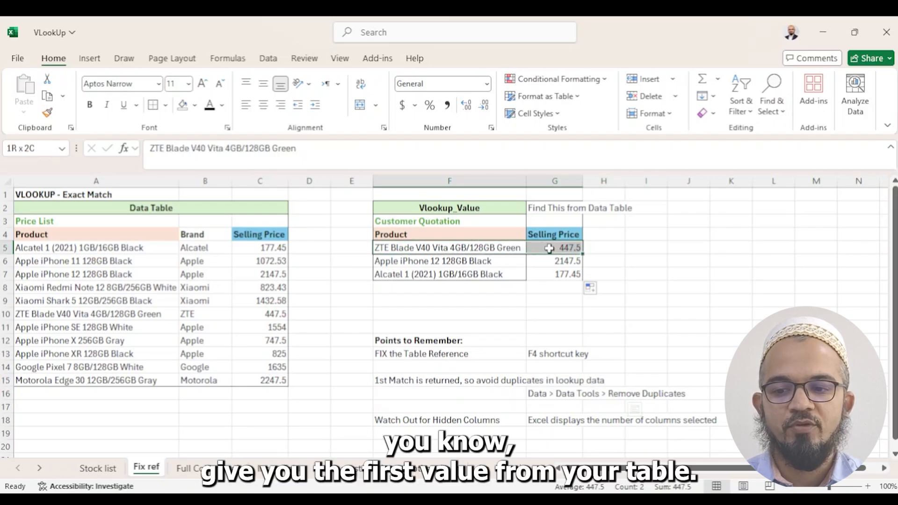
pyautogui.click(78, 316)
pyautogui.moveTo(81, 327); pyautogui.dragTo(274, 328)
pyautogui.moveTo(166, 319); pyautogui.dragTo(279, 331)
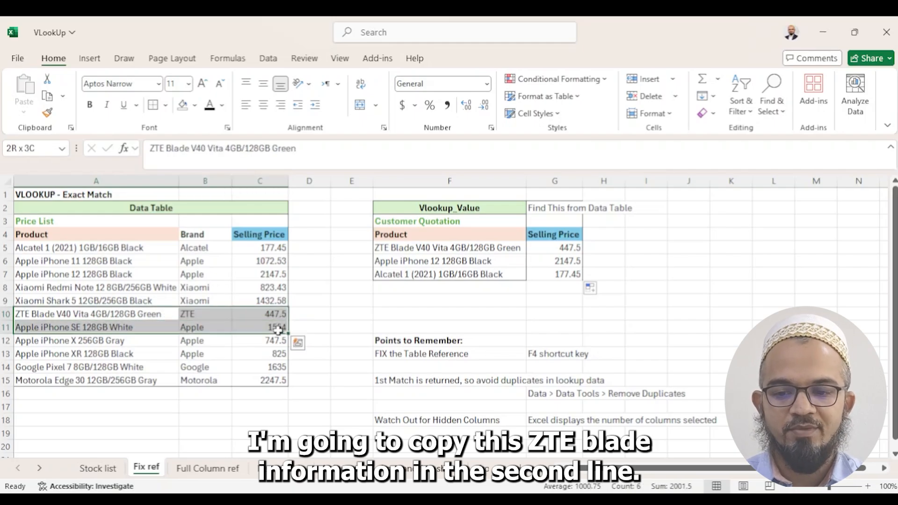
pyautogui.hotkey('ctrl', 'd')
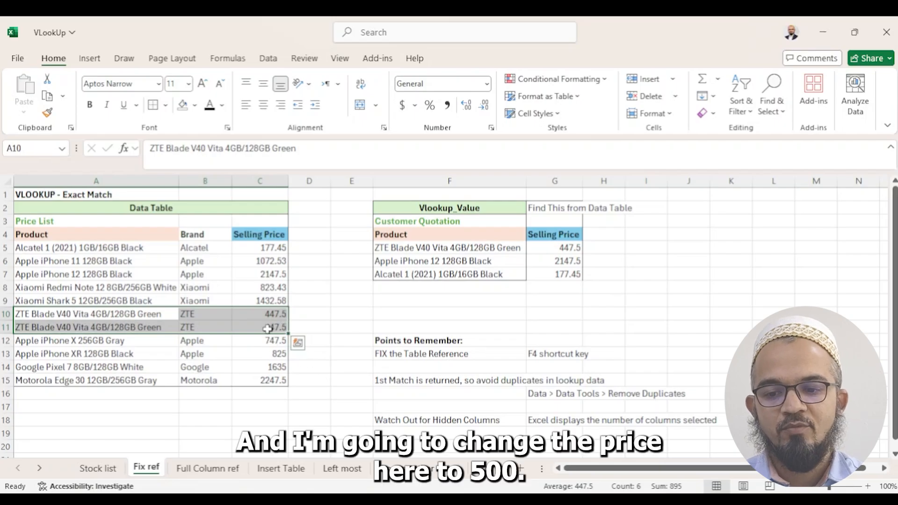
# Step: Set the selling price of the duplicate ZTE Blade V40 Vita row in C11 to 500
pyautogui.click(269, 330)
pyautogui.write('500')
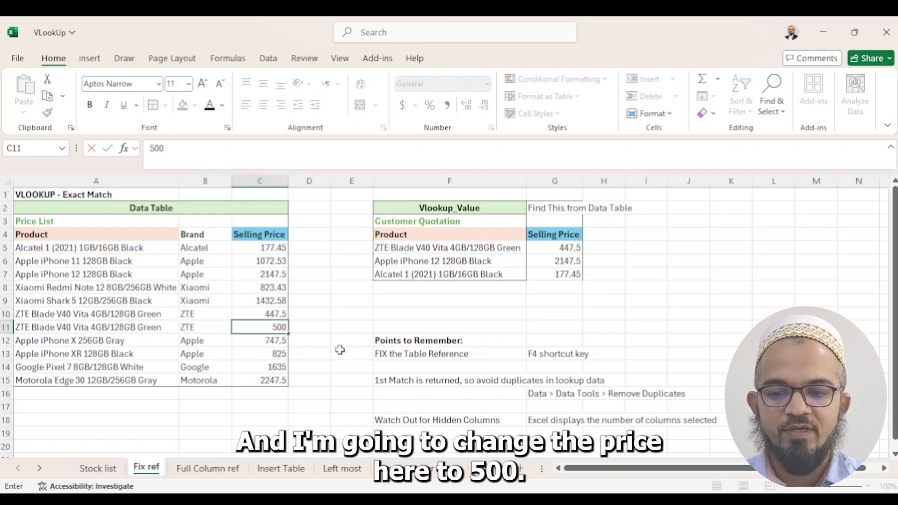
pyautogui.press('Return')
# Step: Compare the G5 lookup result with the first ZTE row and review the notes on avoiding duplicates in lookup data
pyautogui.click(557, 250)
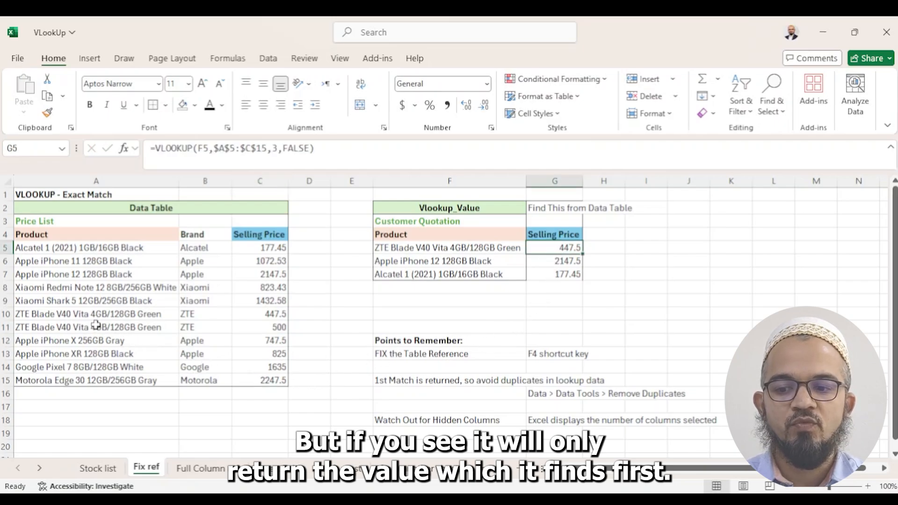
pyautogui.moveTo(94, 317); pyautogui.dragTo(261, 317)
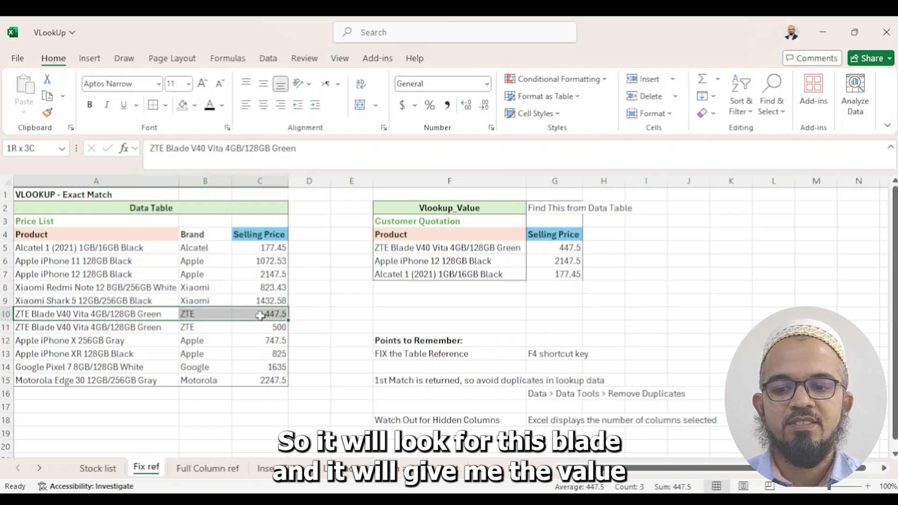
pyautogui.click(552, 243)
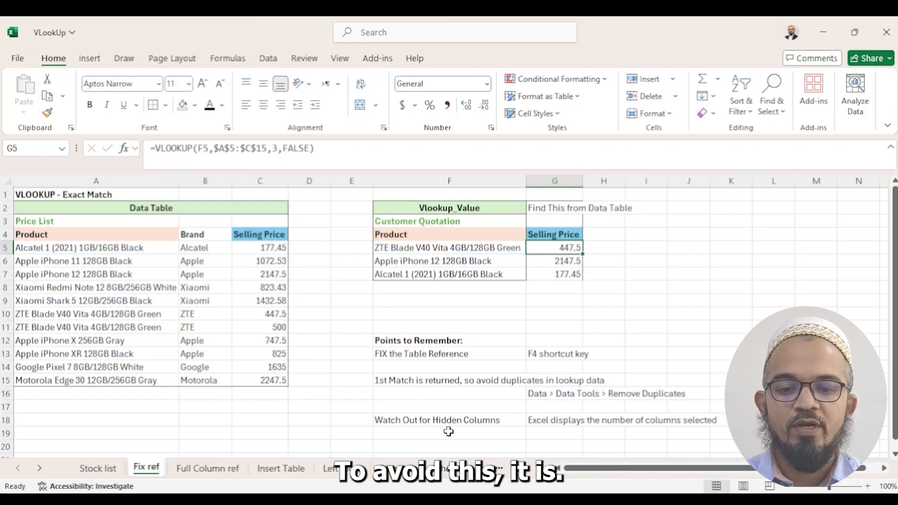
pyautogui.moveTo(413, 383); pyautogui.dragTo(681, 395)
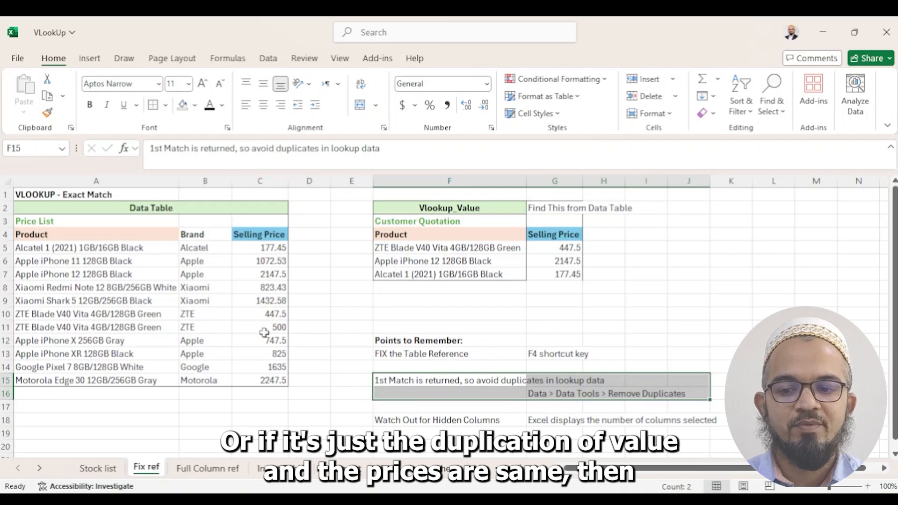
pyautogui.moveTo(548, 395); pyautogui.dragTo(679, 393)
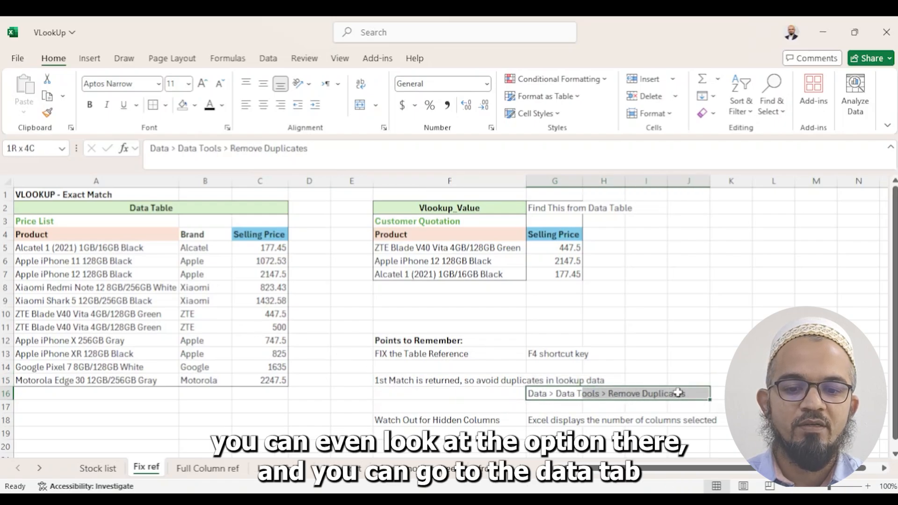
# Step: Remove duplicates from the price list A4:C15, comparing only the Product column
pyautogui.click(267, 61)
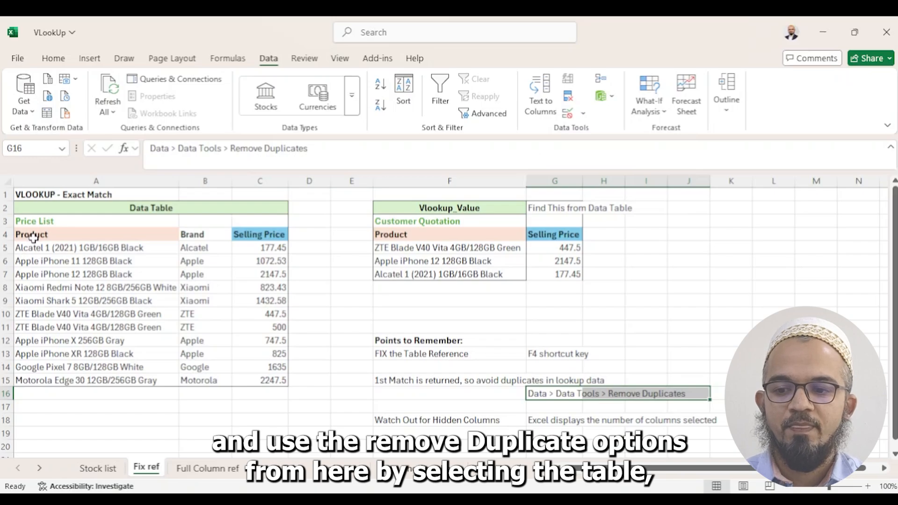
pyautogui.moveTo(32, 236); pyautogui.dragTo(283, 382)
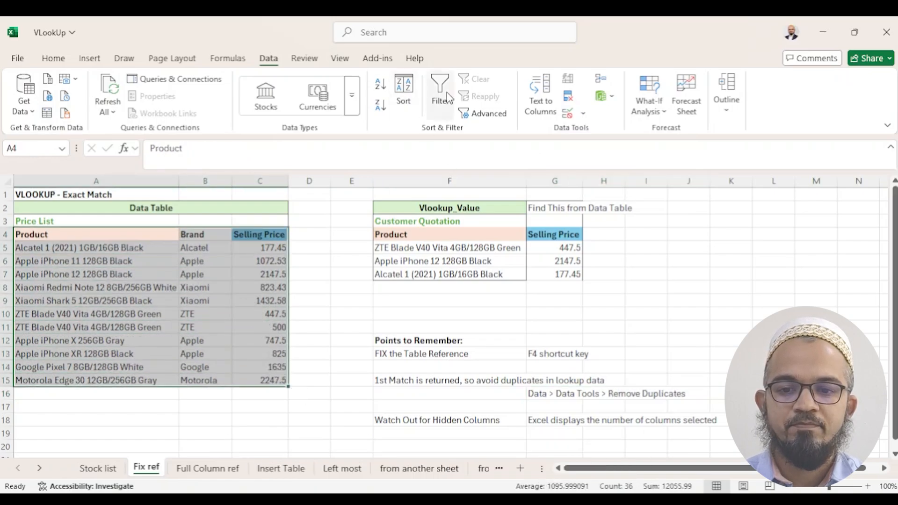
pyautogui.click(569, 97)
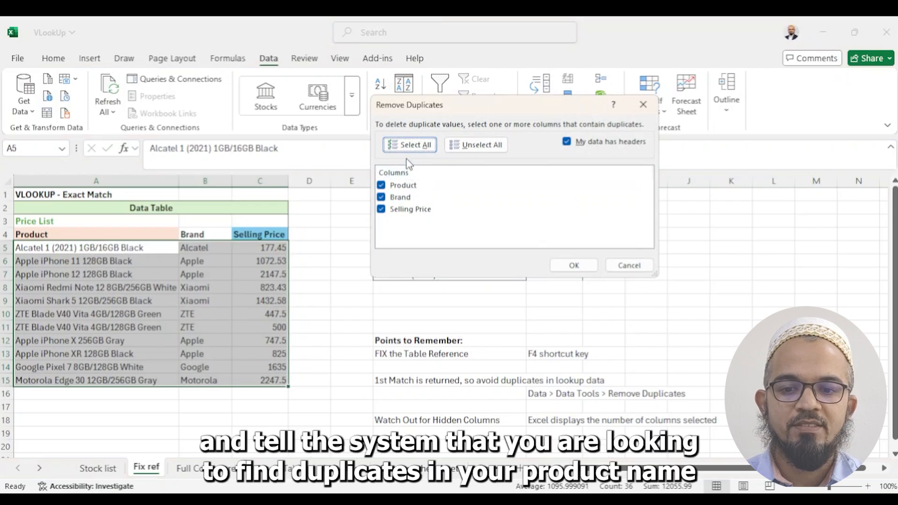
pyautogui.click(473, 145)
pyautogui.click(400, 187)
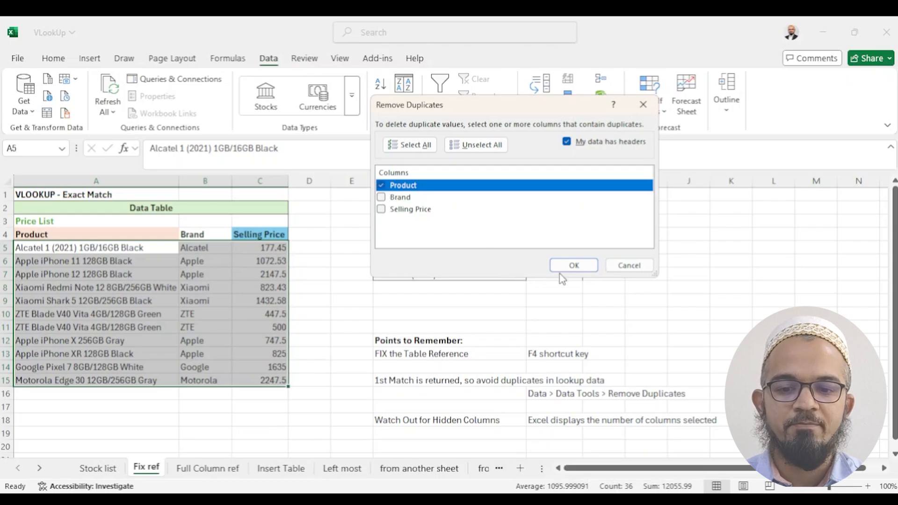
pyautogui.click(575, 266)
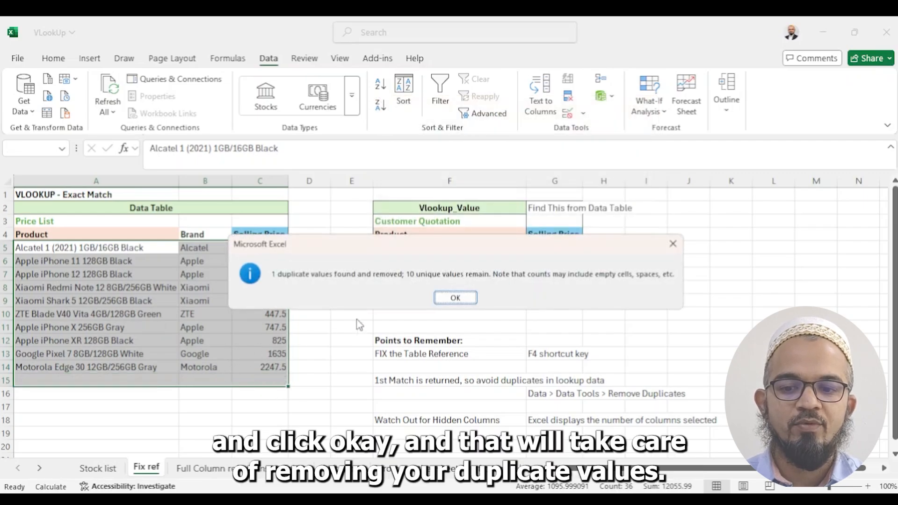
pyautogui.click(454, 299)
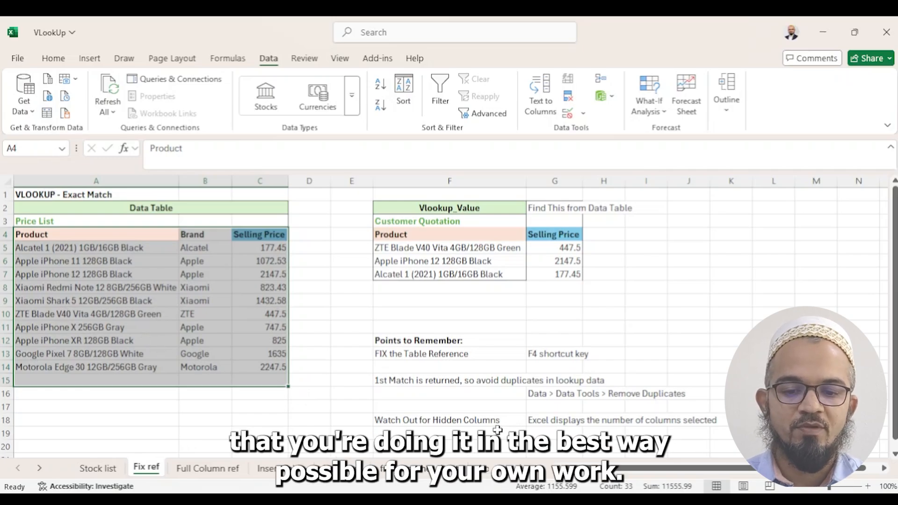
# Step: Insert a blank column between Brand and Selling Price in the data table
pyautogui.click(431, 422)
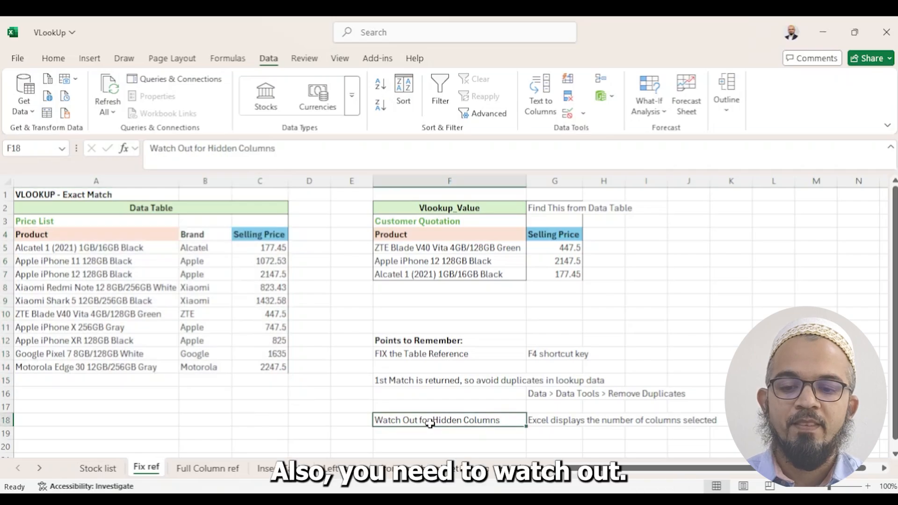
pyautogui.click(565, 423)
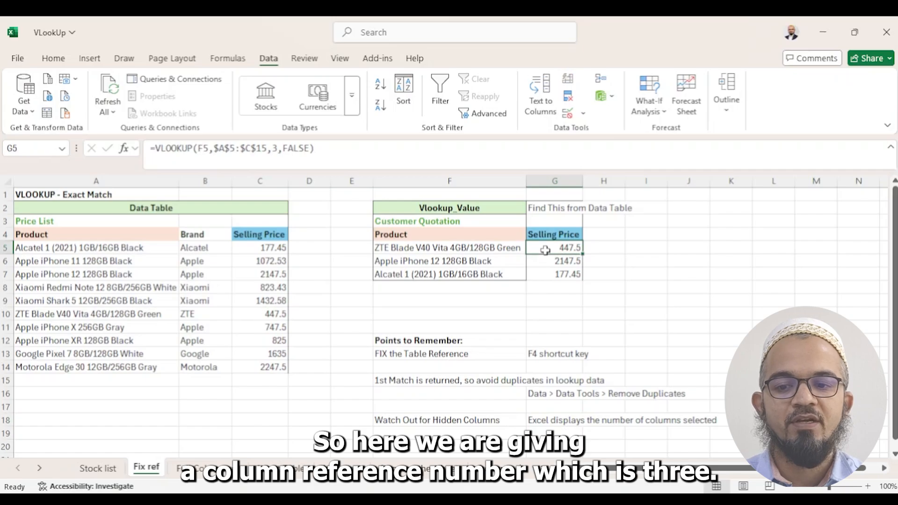
pyautogui.rightClick(257, 181)
pyautogui.click(302, 312)
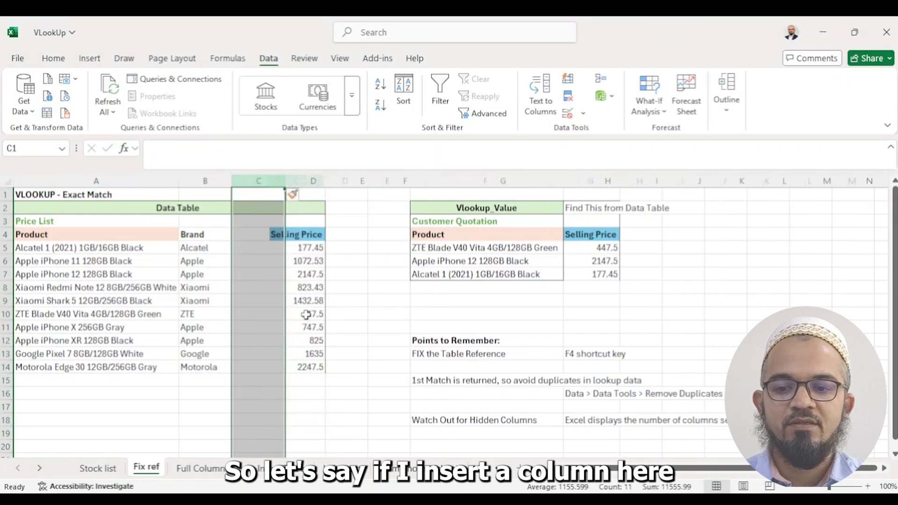
# Step: Inspect the quotation prices in H5:H7 and the table range and column index used in the H5 formula
pyautogui.moveTo(619, 248); pyautogui.dragTo(624, 275)
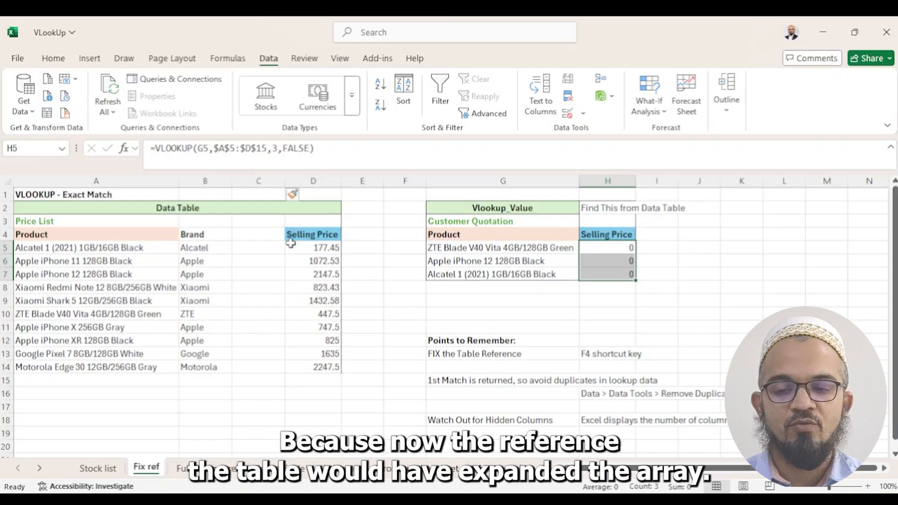
pyautogui.click(608, 245)
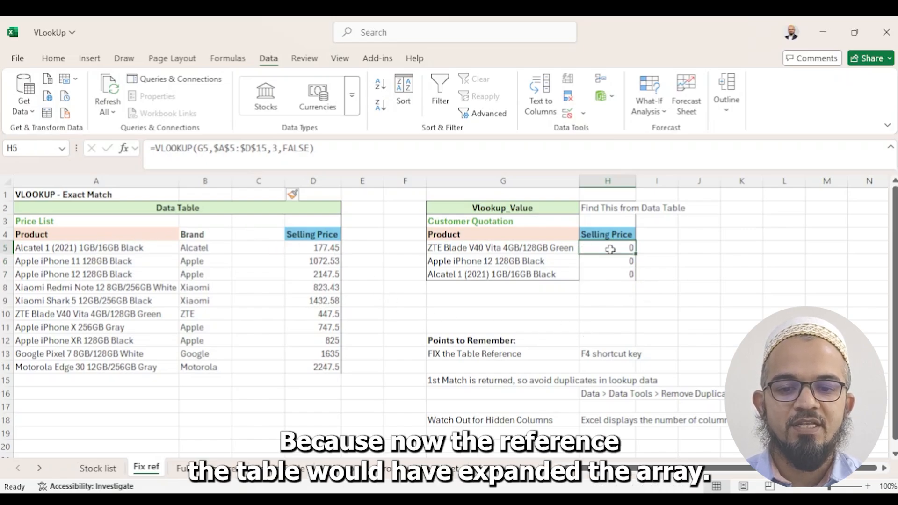
pyautogui.doubleClick(609, 248)
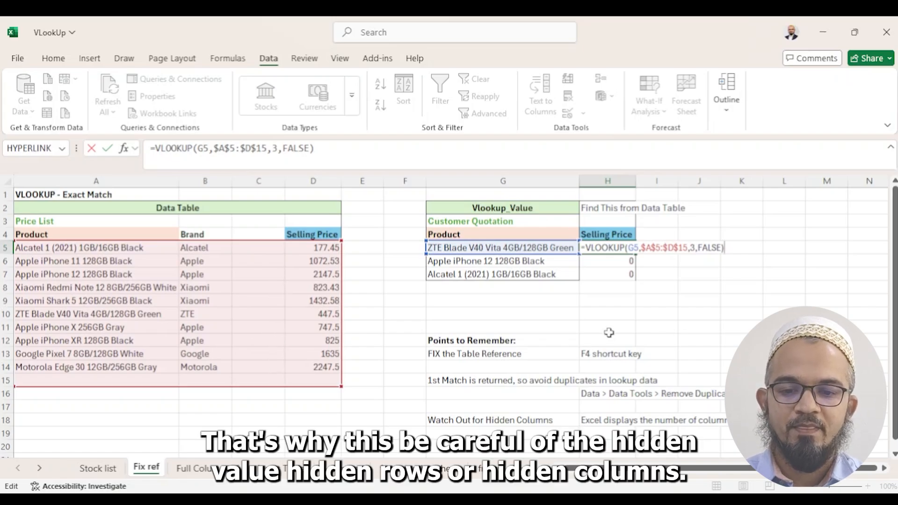
pyautogui.press('Escape')
# Step: Hide the blank column C in the data table
pyautogui.click(259, 181)
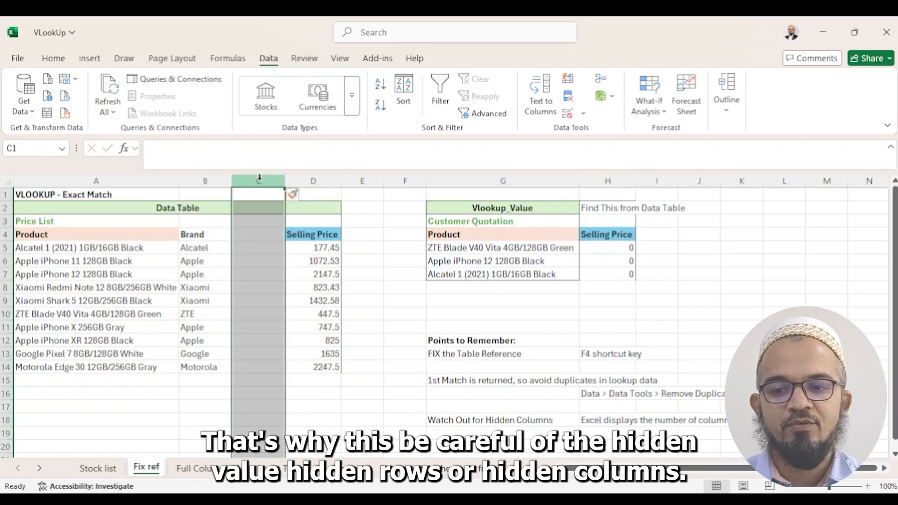
pyautogui.rightClick(260, 183)
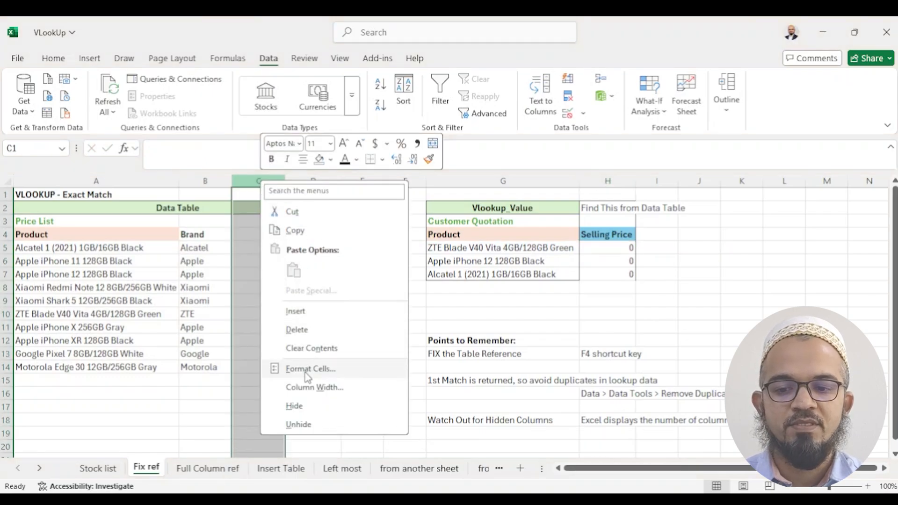
pyautogui.click(318, 405)
# Step: Replace the H5 formula with =VLOOKUP(G5,A5:D14,4,FALSE) and fill it down to H7
pyautogui.click(575, 248)
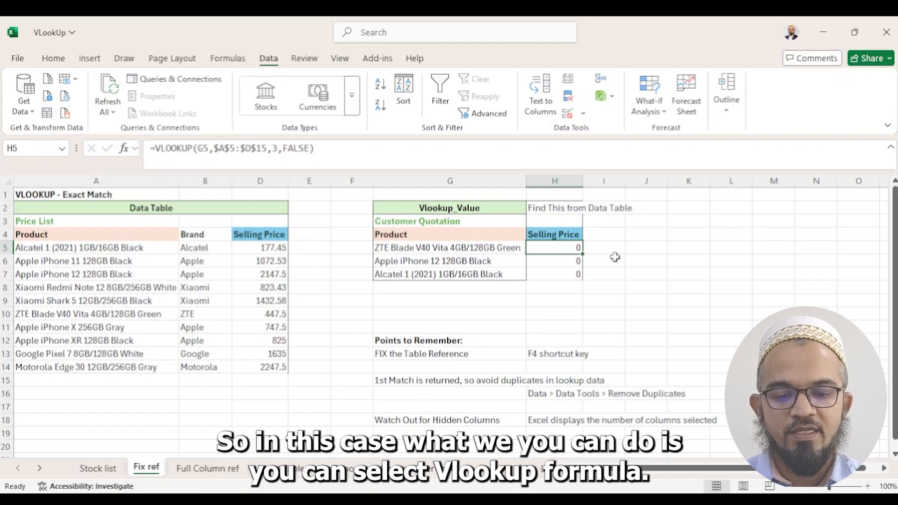
pyautogui.write('=vlookup')
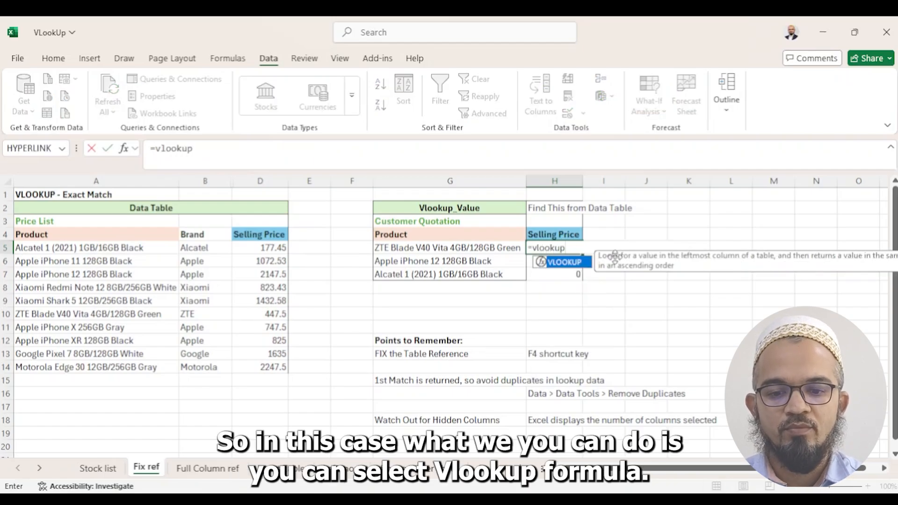
pyautogui.write('(')
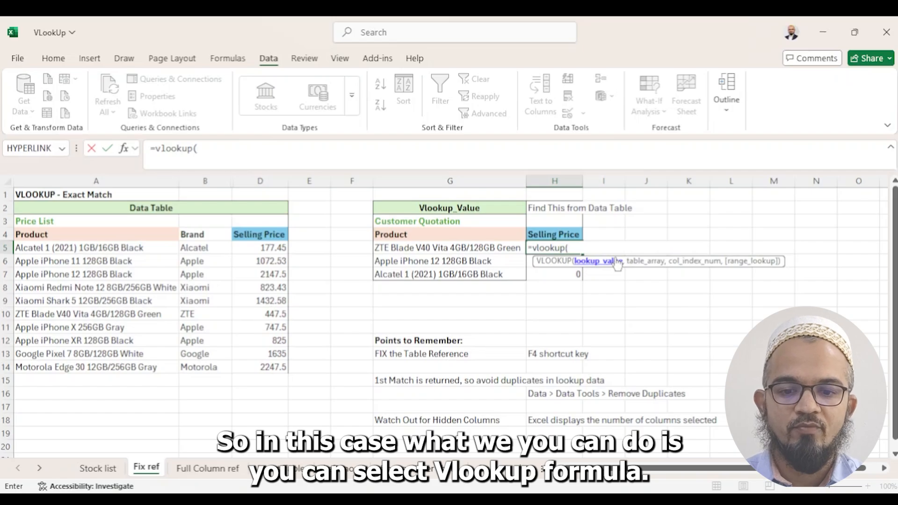
pyautogui.press('Left')
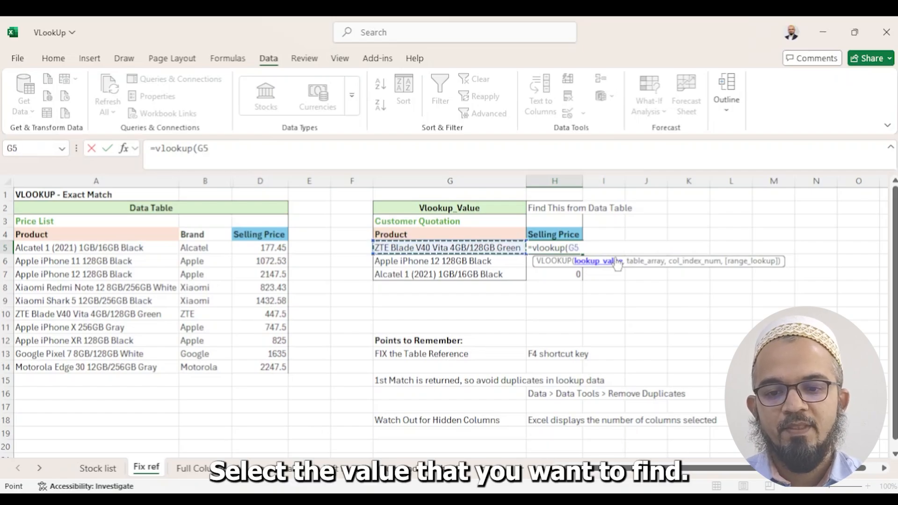
pyautogui.write(',')
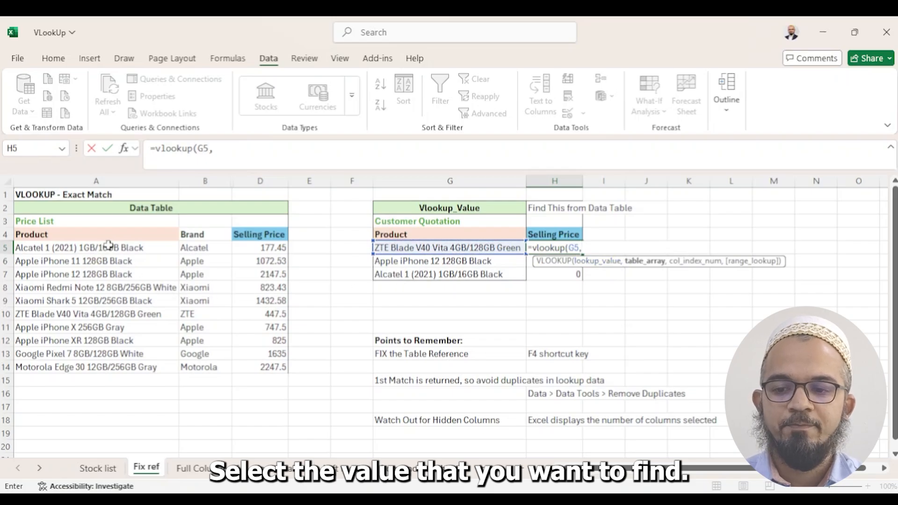
pyautogui.moveTo(106, 247); pyautogui.dragTo(263, 372)
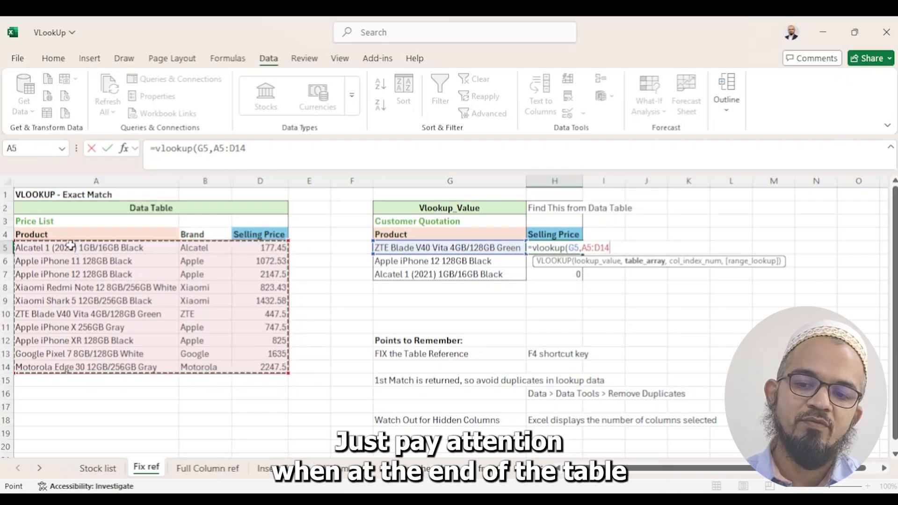
pyautogui.moveTo(70, 245); pyautogui.dragTo(257, 367)
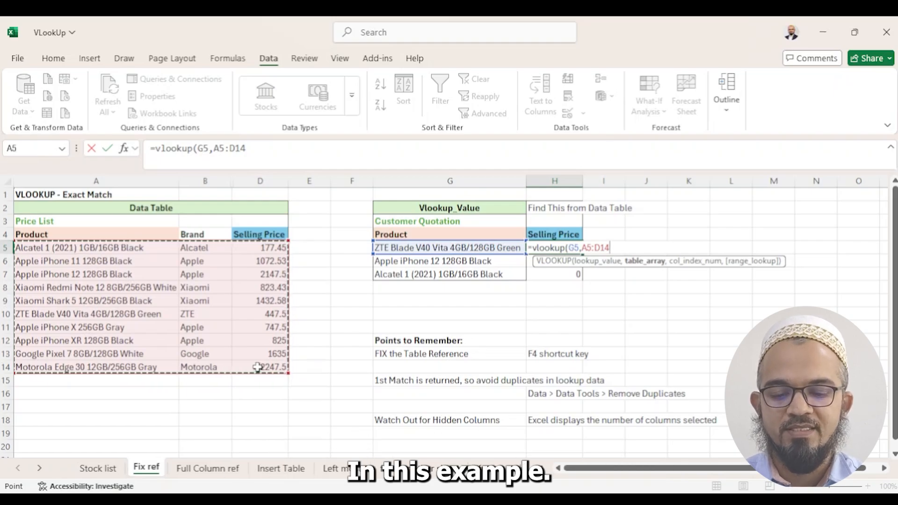
pyautogui.write(',')
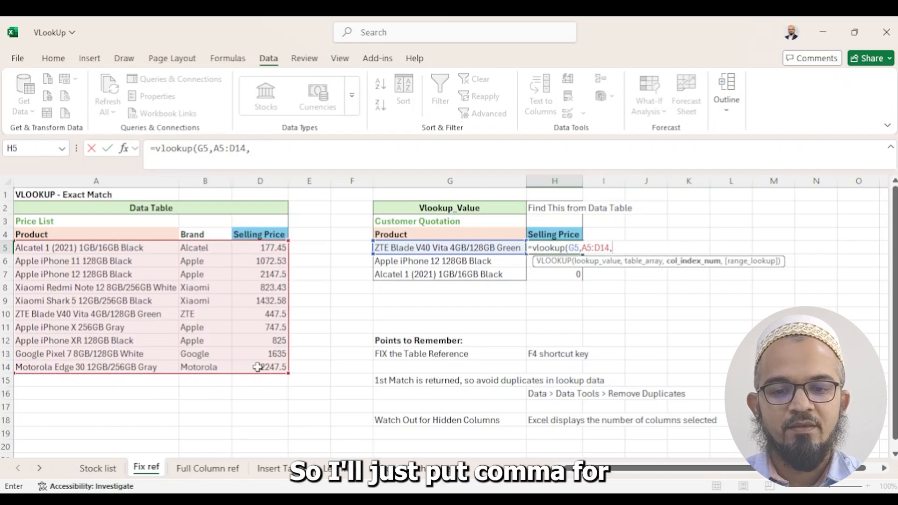
pyautogui.write('4,false')
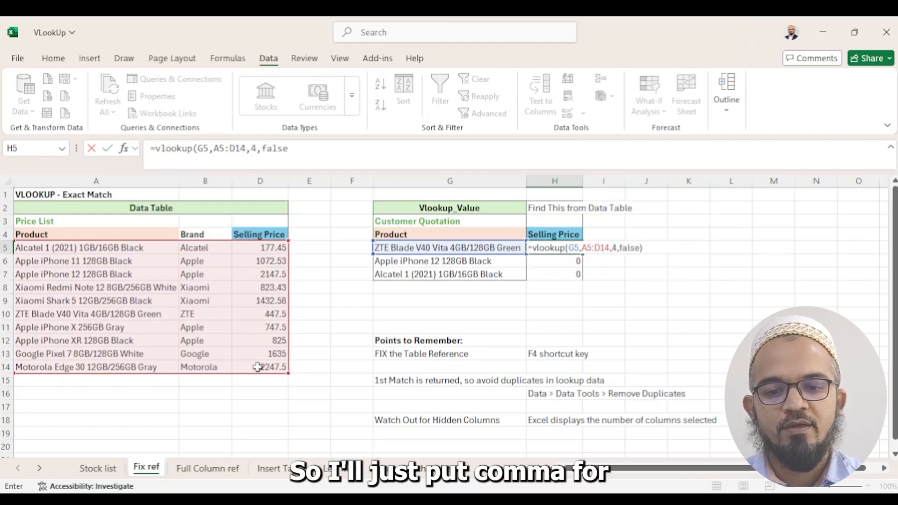
pyautogui.hotkey('ctrl', 'Return')
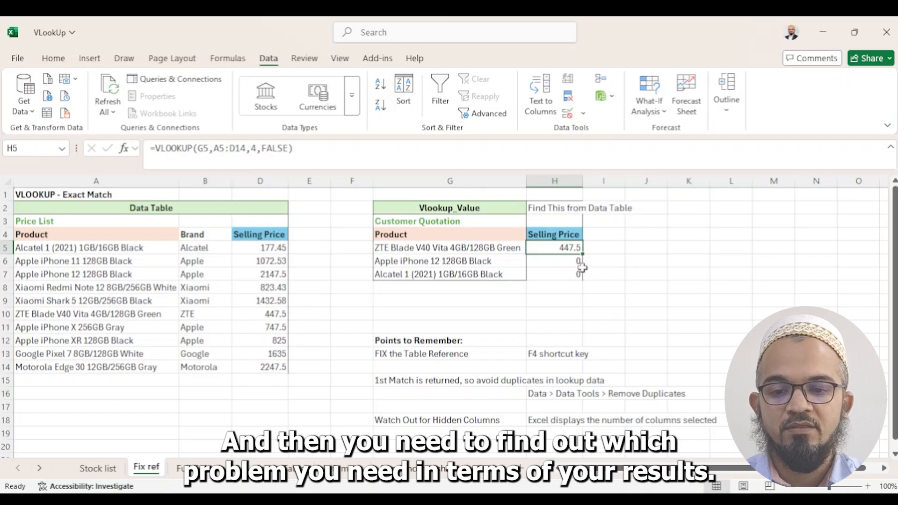
pyautogui.moveTo(583, 254); pyautogui.dragTo(588, 276)
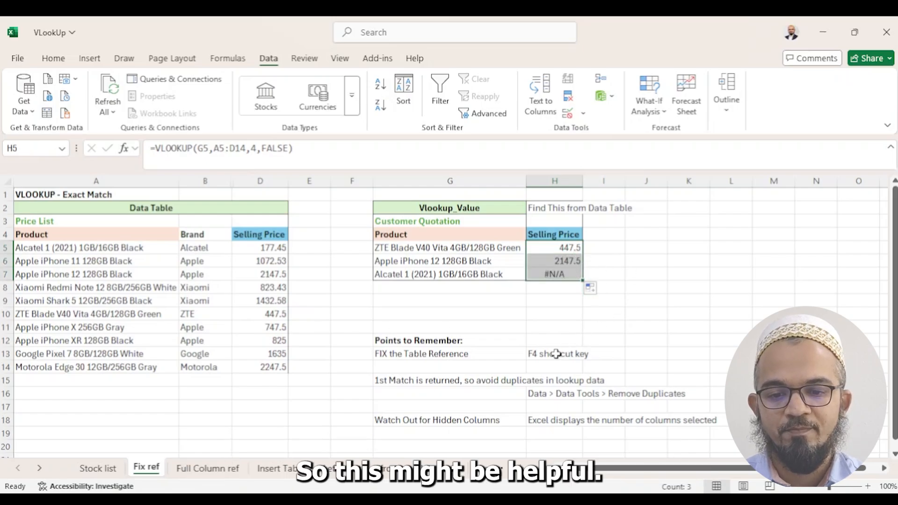
# Step: Make the table range in the H5 formula absolute as $A$5:$D$14 and fill the formula down to H7
pyautogui.click(568, 248)
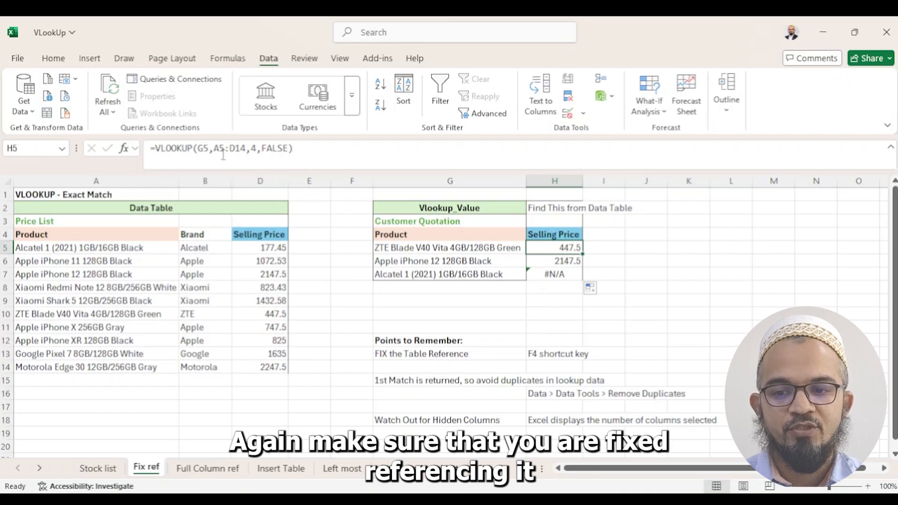
pyautogui.moveTo(215, 149); pyautogui.dragTo(246, 149)
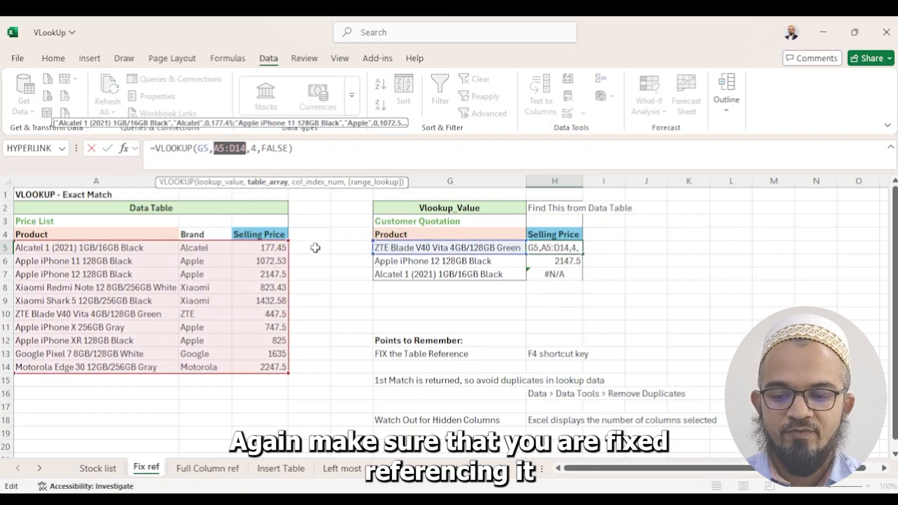
pyautogui.press('F4')
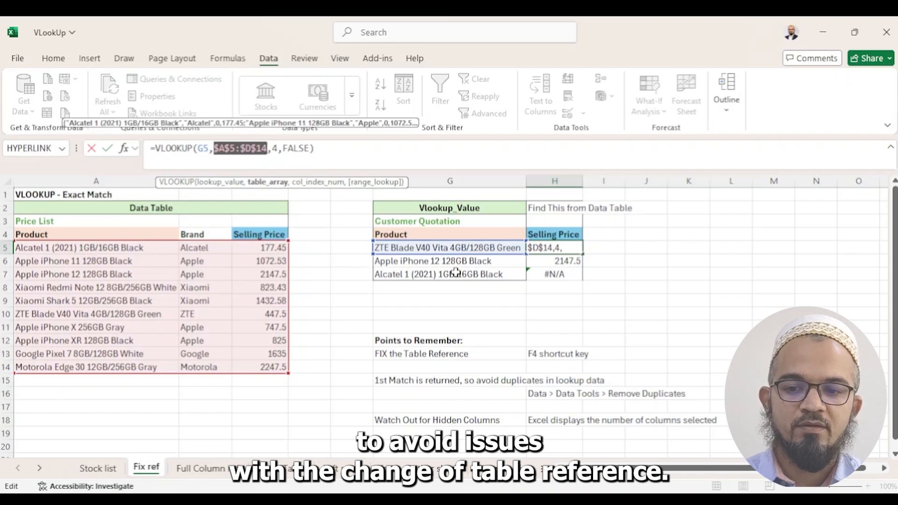
pyautogui.press('Return')
pyautogui.click(579, 249)
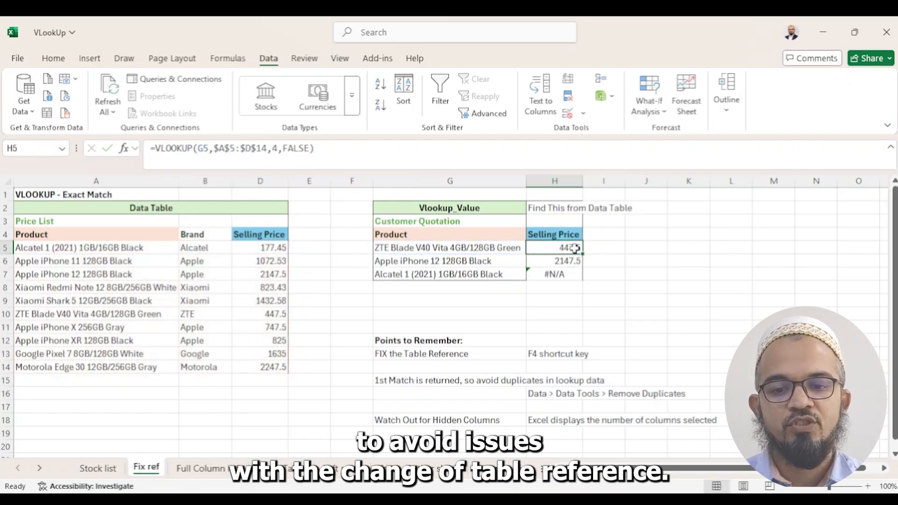
pyautogui.moveTo(583, 255); pyautogui.dragTo(580, 276)
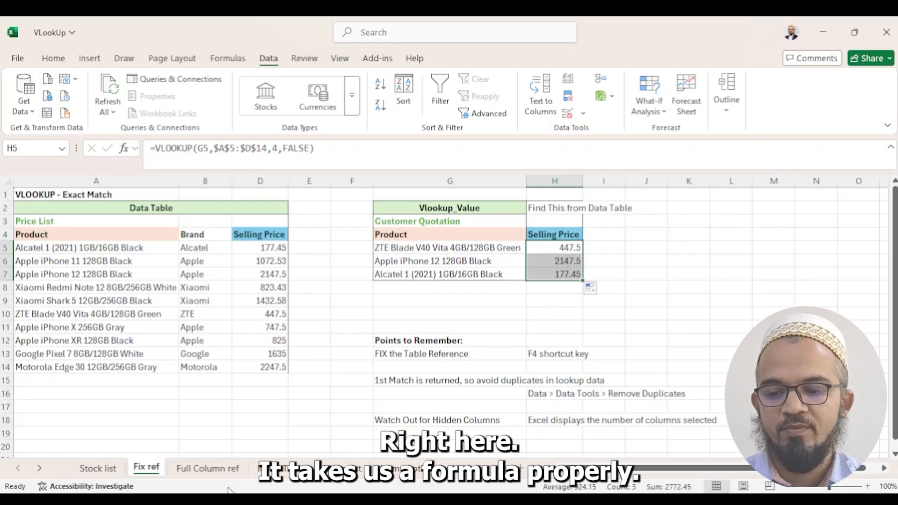
# Step: On the Full Column ref sheet, start a VLOOKUP in G5 with F5 as lookup value and full columns A:C as table range
pyautogui.click(201, 475)
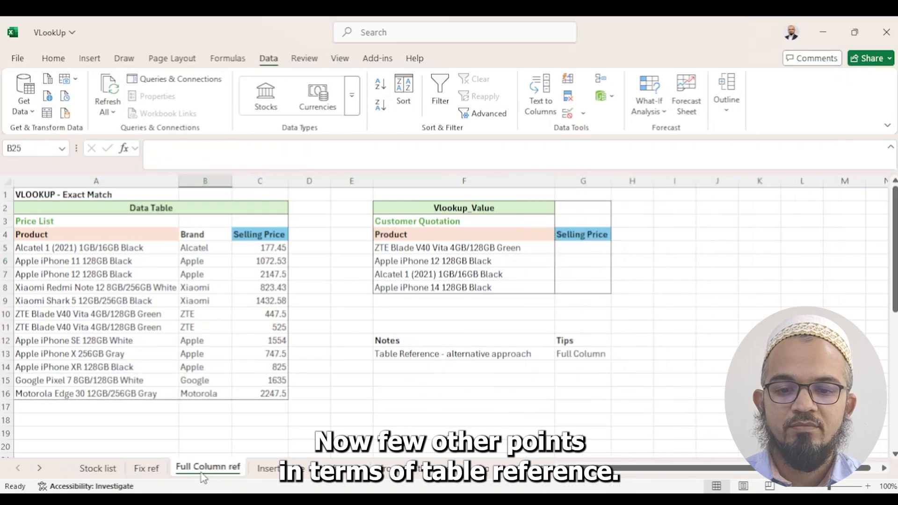
pyautogui.click(528, 398)
pyautogui.click(395, 359)
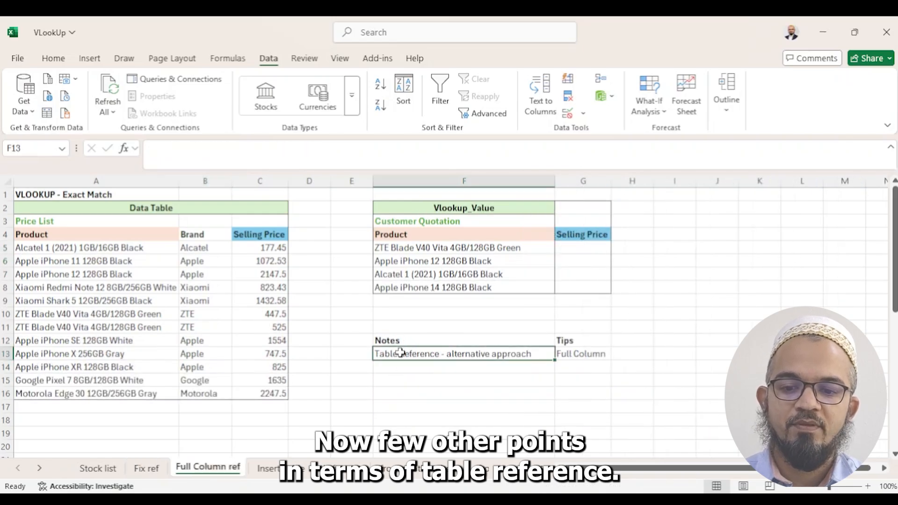
pyautogui.click(585, 246)
pyautogui.write('=')
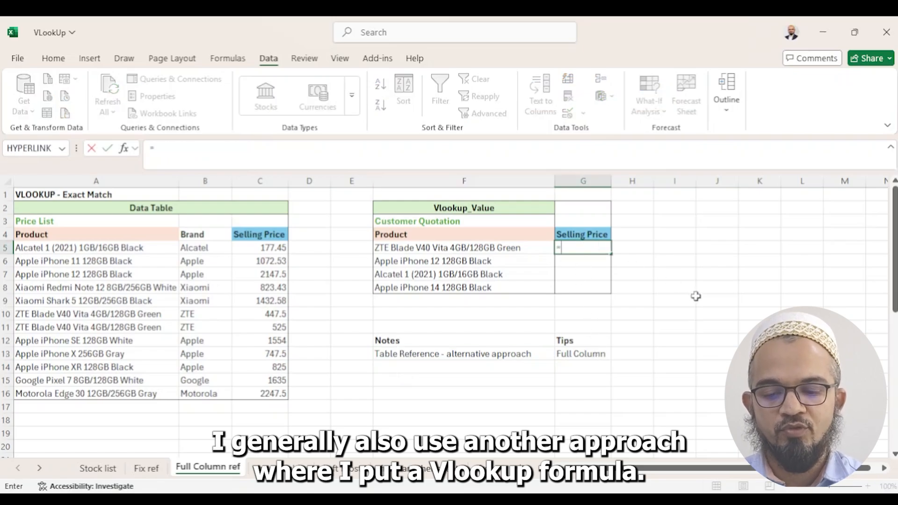
pyautogui.write('vlookup(')
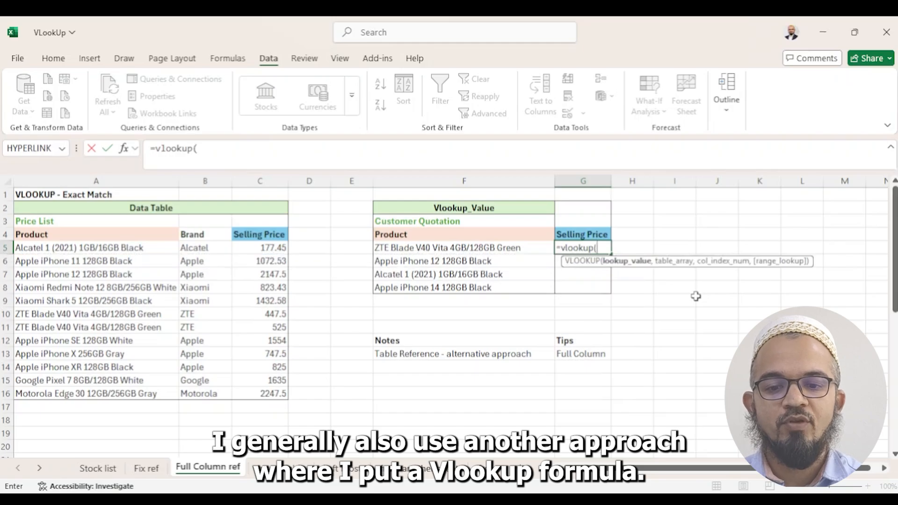
pyautogui.press('Left')
pyautogui.write(',')
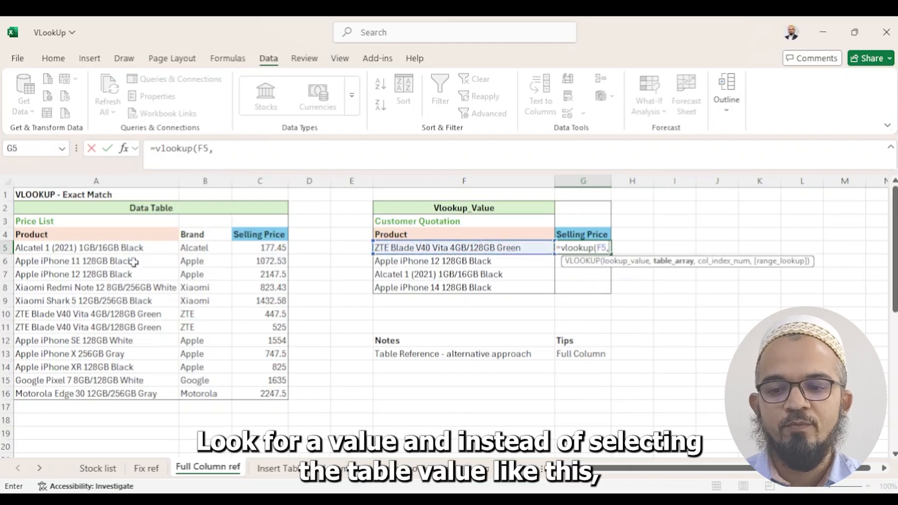
pyautogui.moveTo(52, 248); pyautogui.dragTo(262, 393)
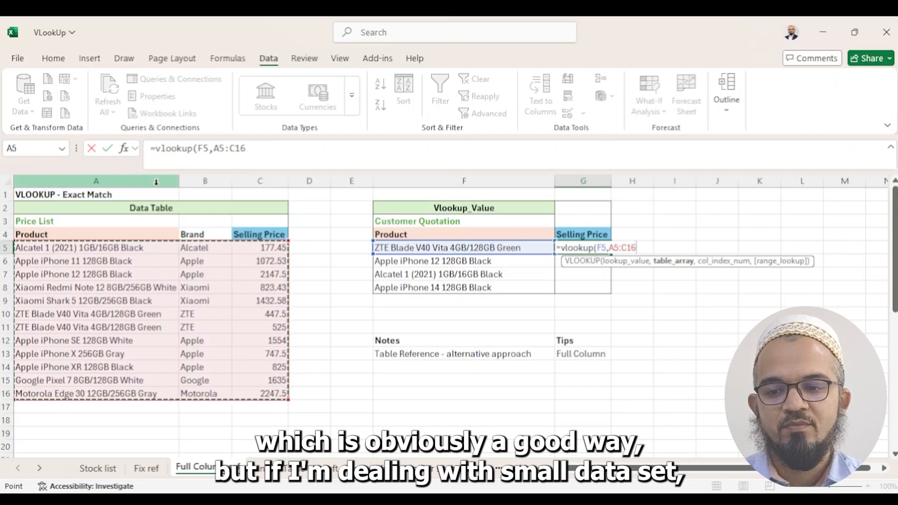
pyautogui.moveTo(164, 181); pyautogui.dragTo(260, 183)
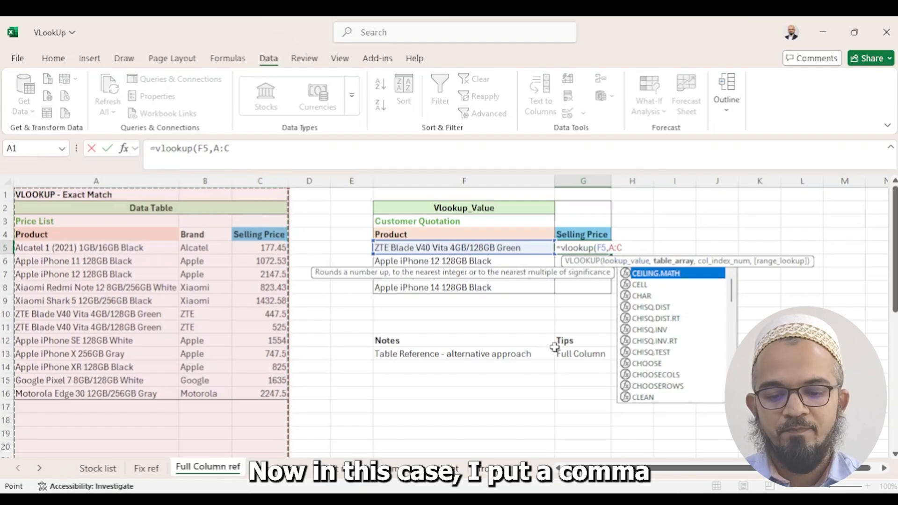
# Step: Complete the G5 VLOOKUP with column index 3 and FALSE for an exact match
pyautogui.write(',3')
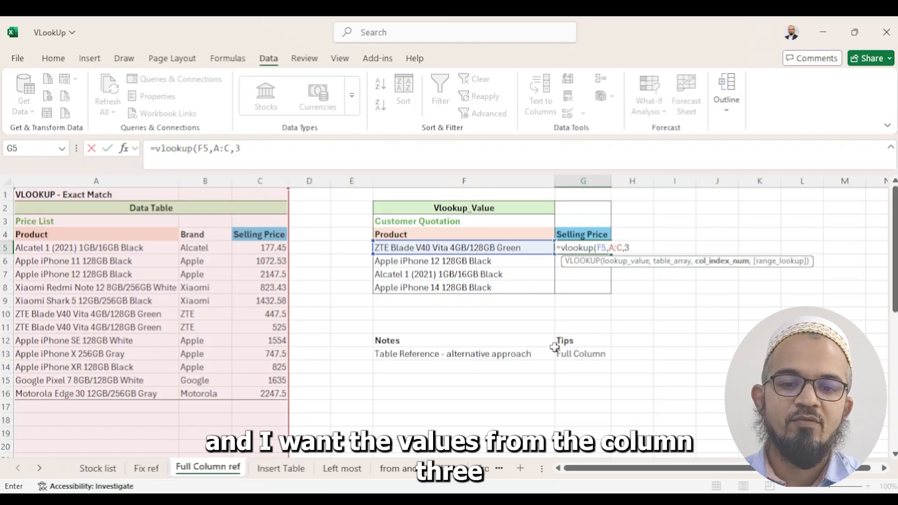
pyautogui.write(',')
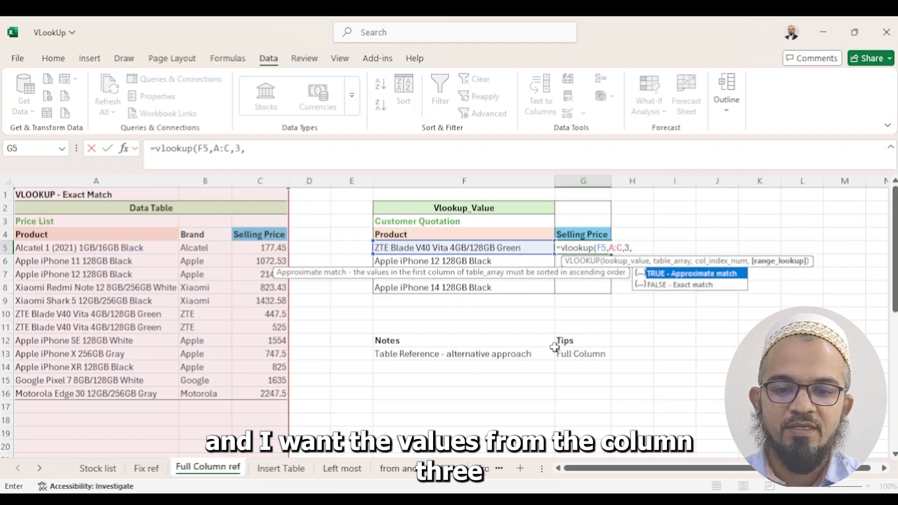
pyautogui.write('falas')
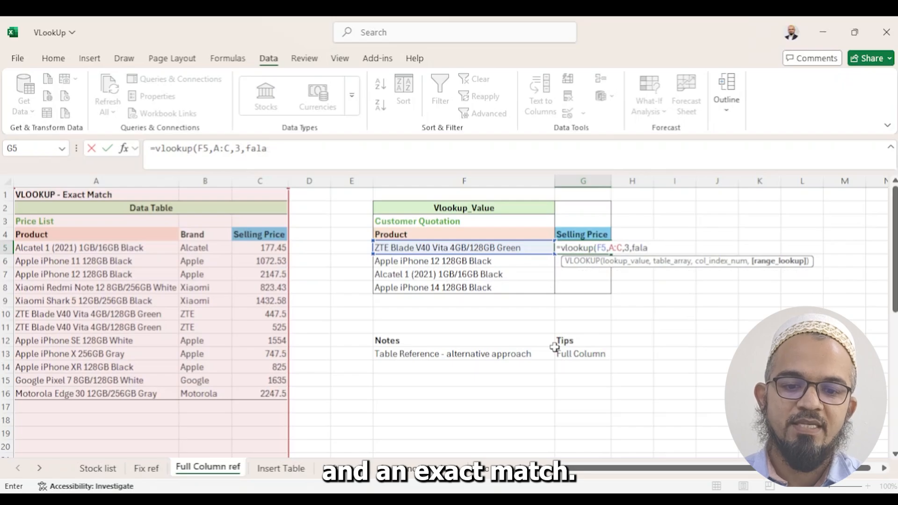
pyautogui.press('BackSpace')
pyautogui.write('se)')
pyautogui.press('Return')
# Step: Fill the G5 formula down to G8 for the remaining quotation products
pyautogui.press('Up')
pyautogui.hotkey('shift', 'Down')
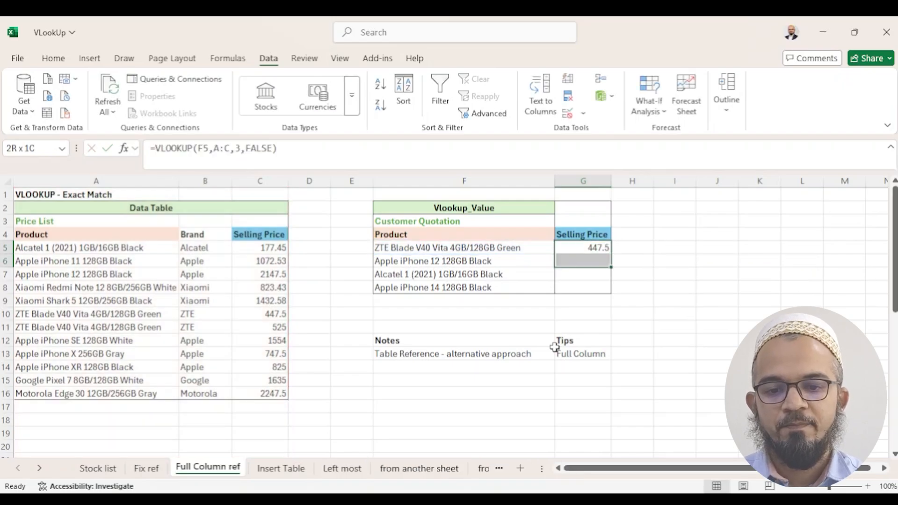
pyautogui.hotkey('shift', 'Down')
pyautogui.hotkey('shift', 'Down')
pyautogui.hotkey('ctrl', 'd')
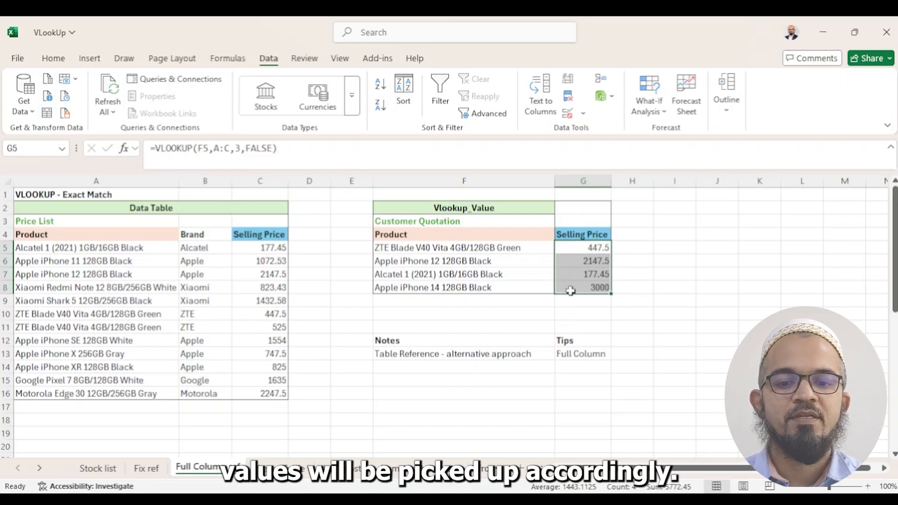
# Step: Compare the Apple iPhone 14 128GB Black quotation row with its source entry in row 40, and check the G7 formula
pyautogui.moveTo(491, 288); pyautogui.dragTo(581, 291)
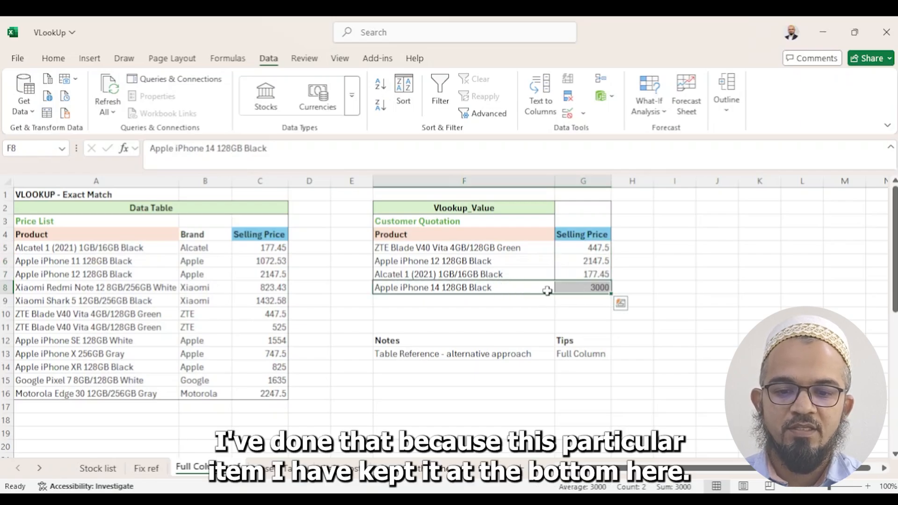
pyautogui.scroll(-9, 137, 359)
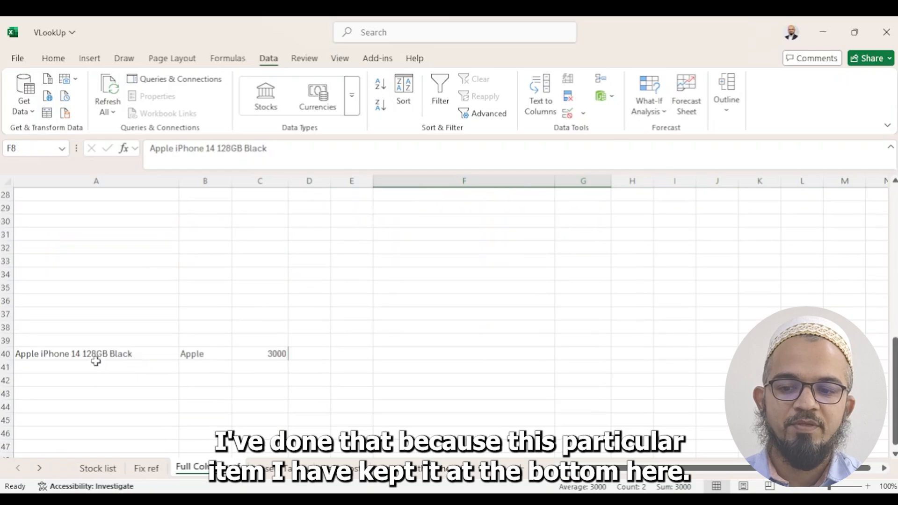
pyautogui.moveTo(92, 357); pyautogui.dragTo(265, 355)
pyautogui.scroll(9, 264, 396)
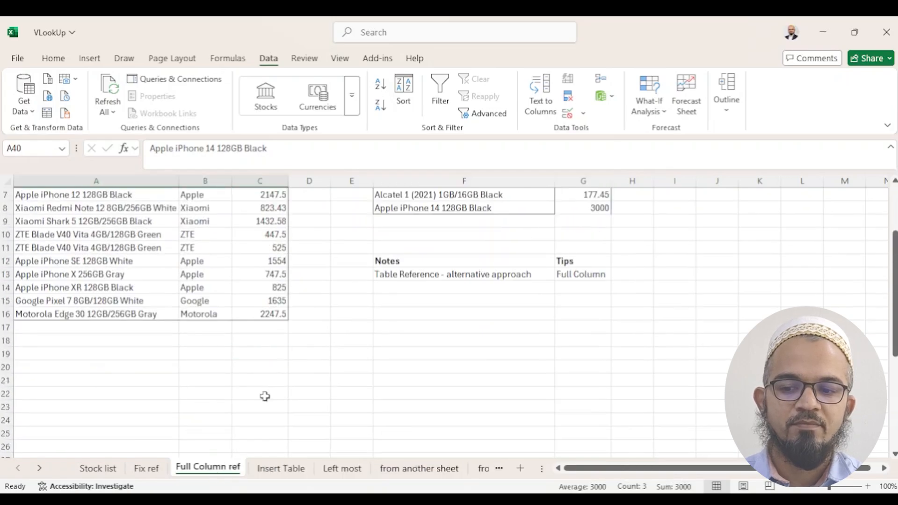
pyautogui.moveTo(506, 288); pyautogui.dragTo(582, 290)
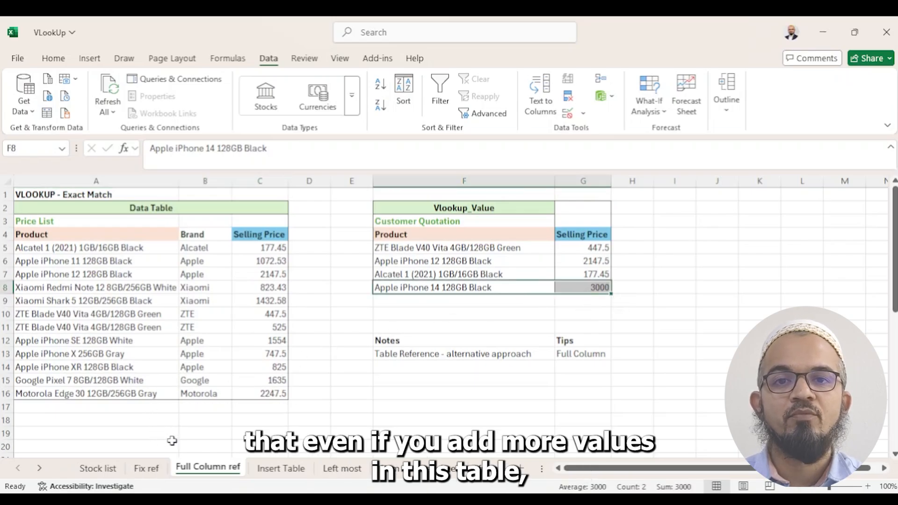
pyautogui.click(598, 275)
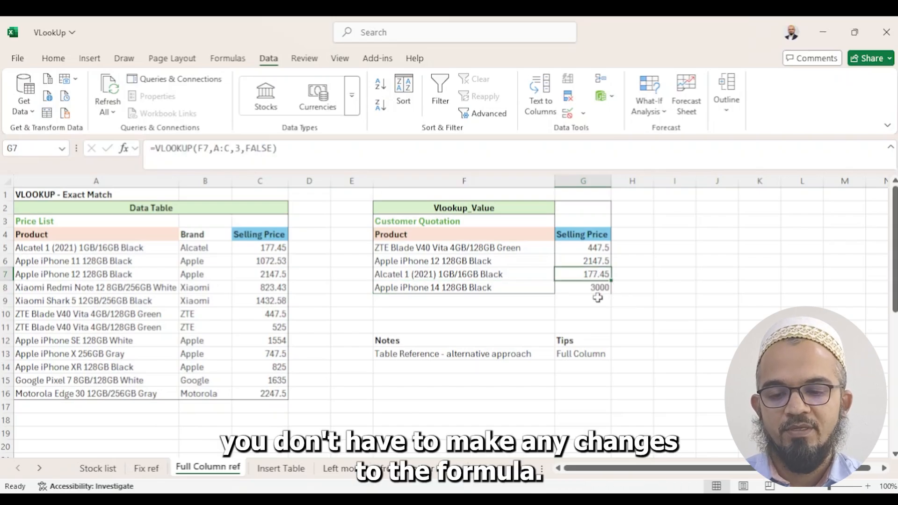
# Step: On the Insert Table sheet, convert the price list A4:D16 into a table with headers
pyautogui.click(280, 468)
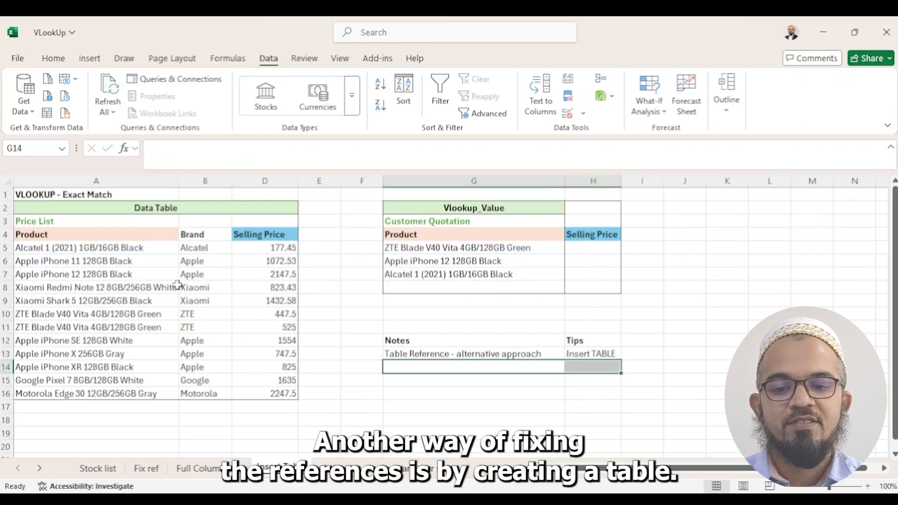
pyautogui.moveTo(78, 235); pyautogui.dragTo(276, 392)
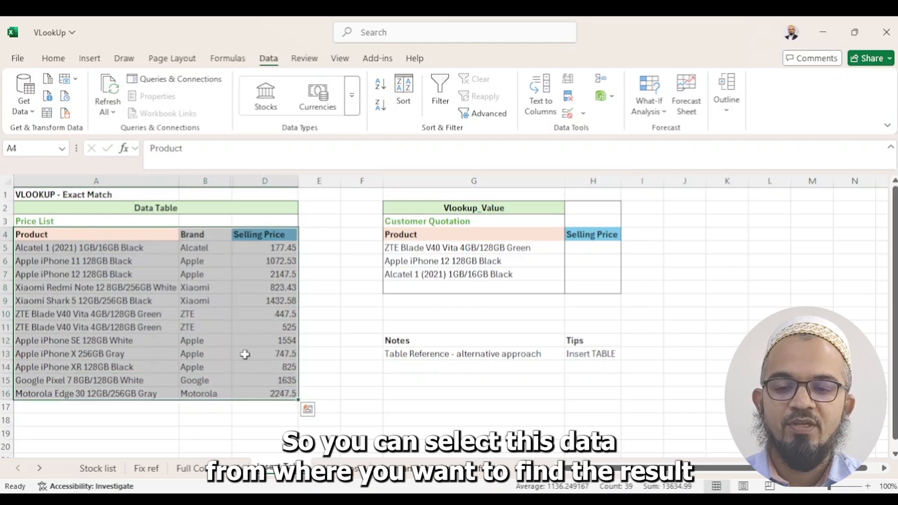
pyautogui.click(90, 59)
pyautogui.click(135, 90)
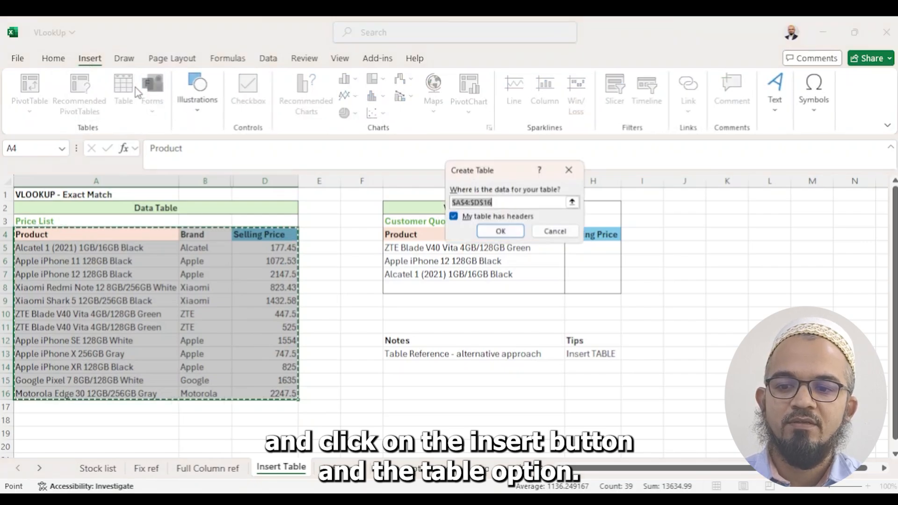
pyautogui.click(518, 234)
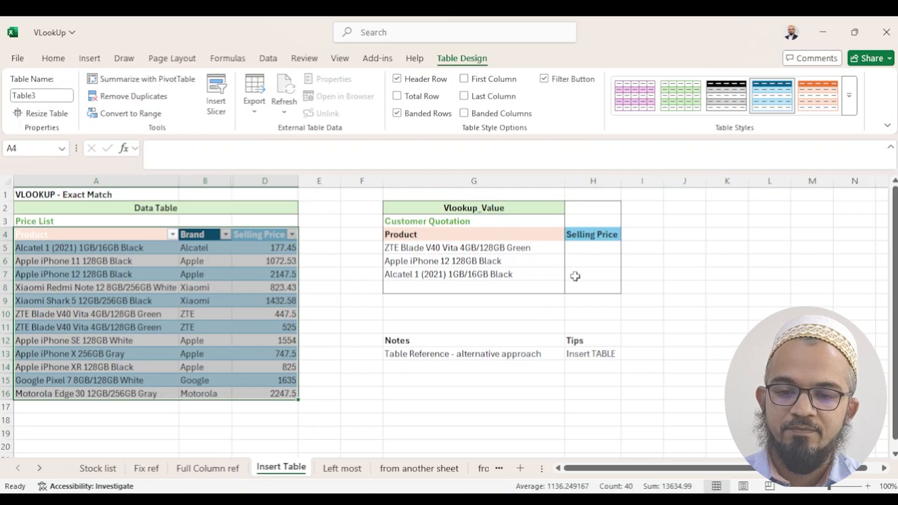
# Step: Enter =VLOOKUP(G5,Table3[#All],4,FALSE) in H5 to look up the selling price from the new table
pyautogui.click(582, 247)
pyautogui.write('=v')
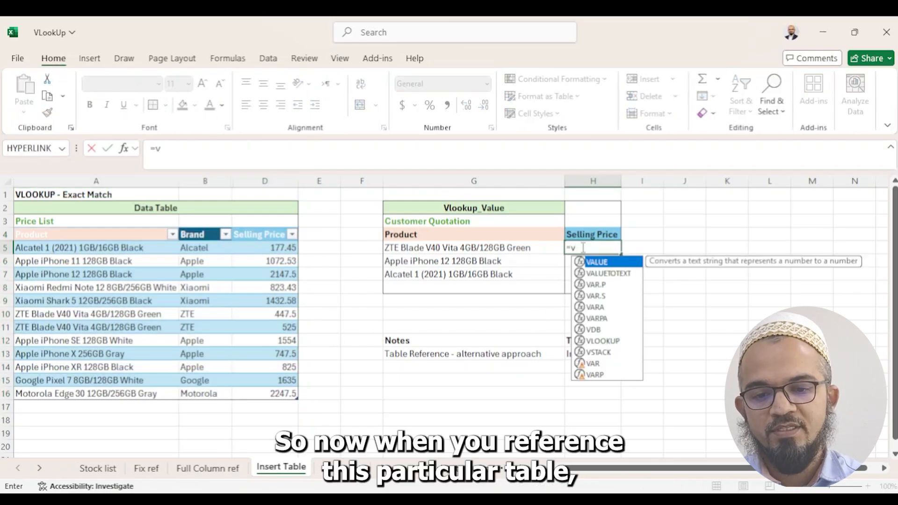
pyautogui.write('lookup(')
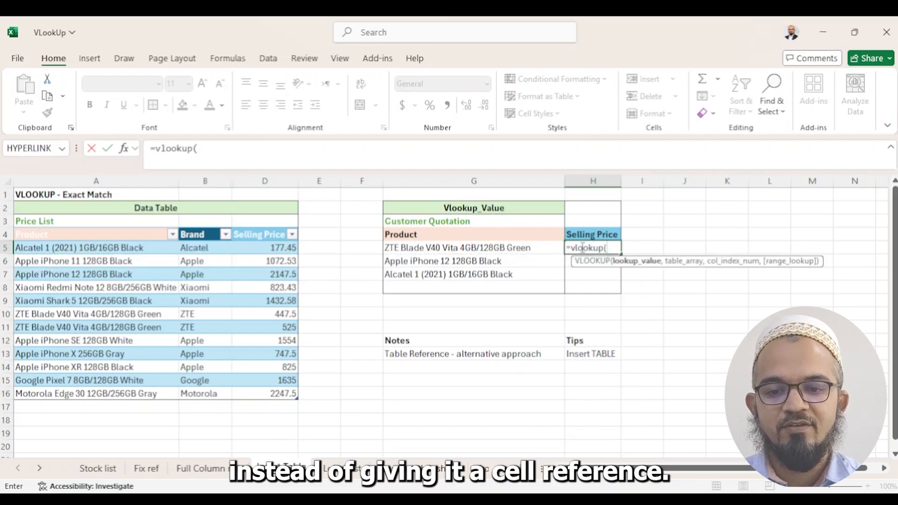
pyautogui.click(554, 247)
pyautogui.write(',')
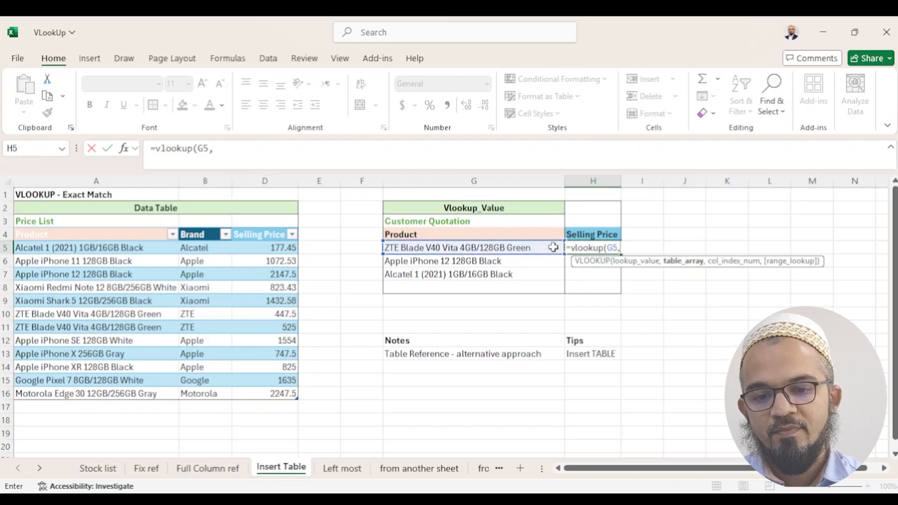
pyautogui.moveTo(164, 225); pyautogui.dragTo(271, 393)
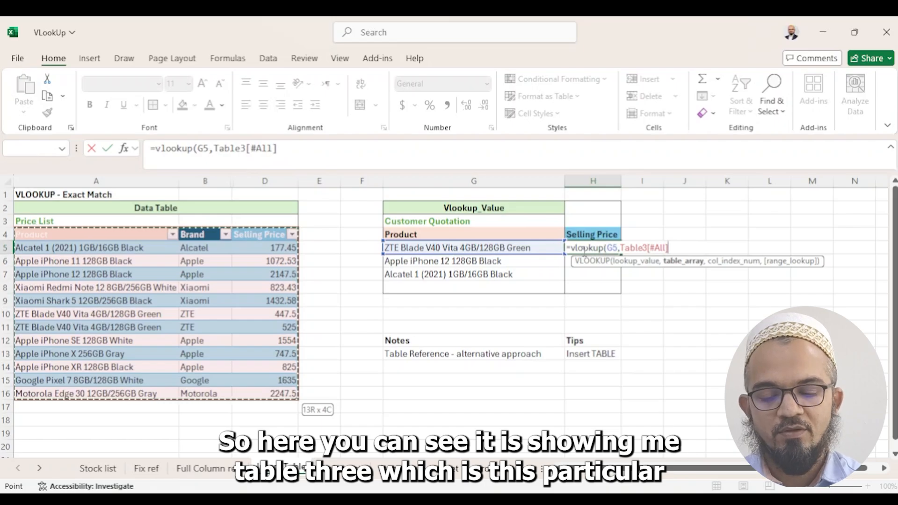
pyautogui.write(',3')
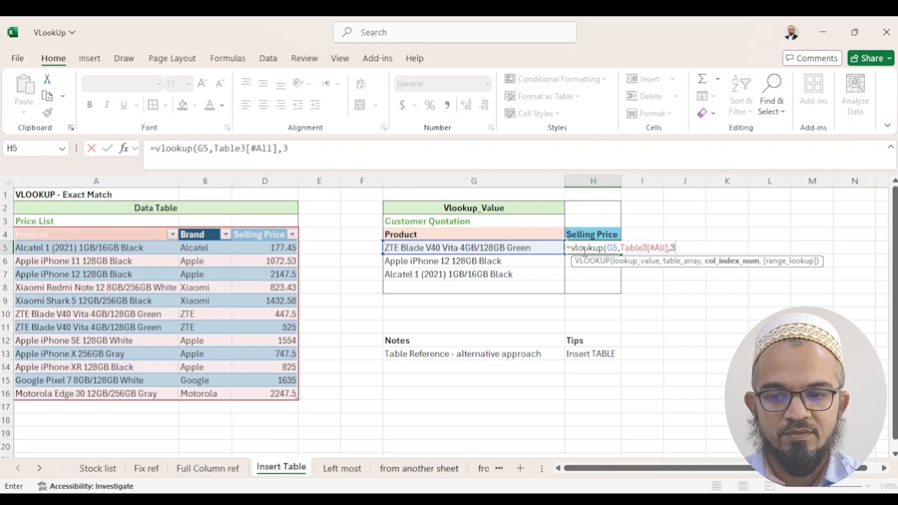
pyautogui.press('BackSpace')
pyautogui.write('4')
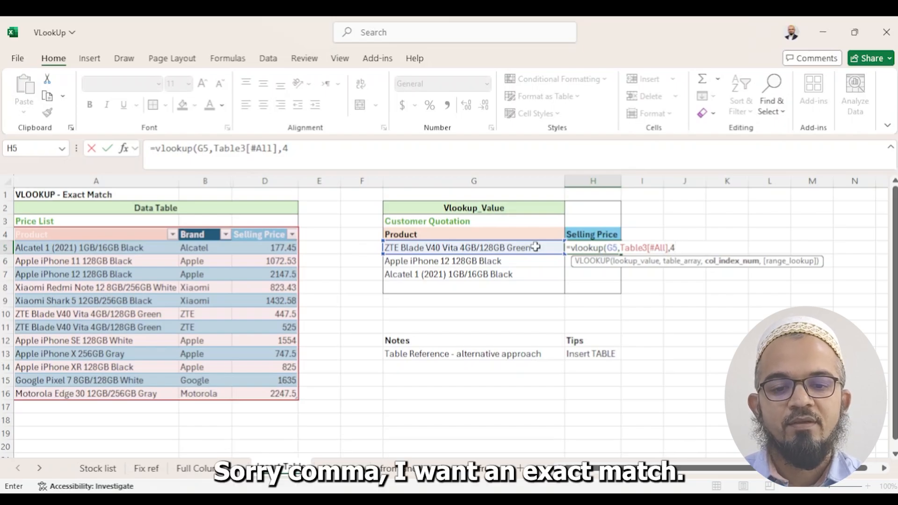
pyautogui.write(',false)')
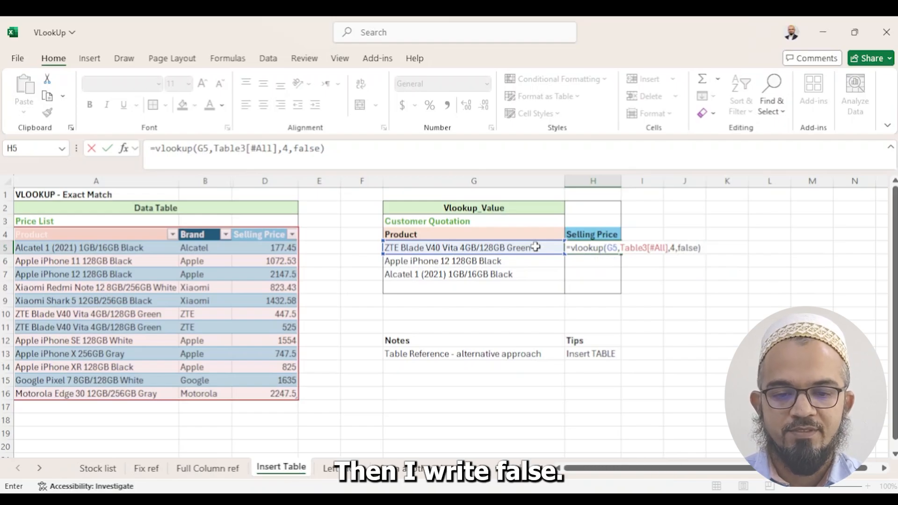
pyautogui.hotkey('ctrl', 'Return')
# Step: Fill the H5 table-based formula down to H8 and step through to the last quotation row
pyautogui.hotkey('shift', 'Down')
pyautogui.hotkey('shift', 'Down')
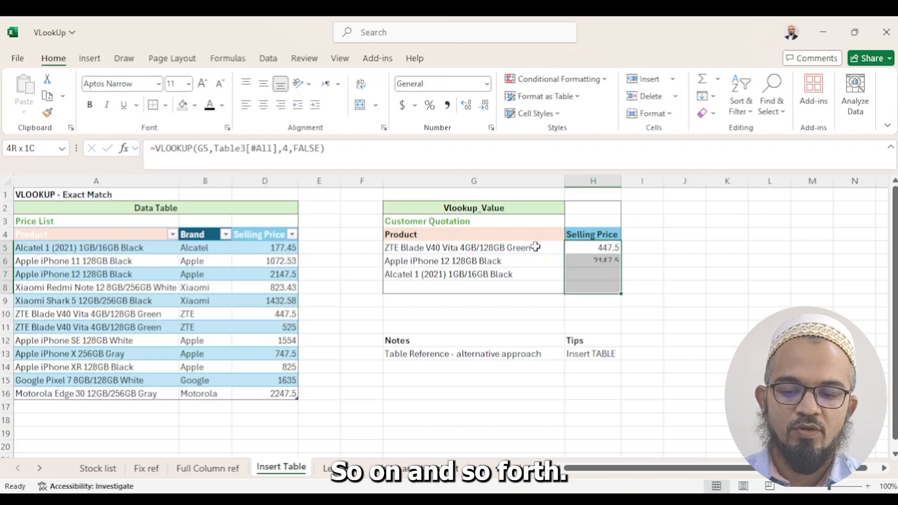
pyautogui.press('Down')
pyautogui.press('Down')
pyautogui.press('Down')
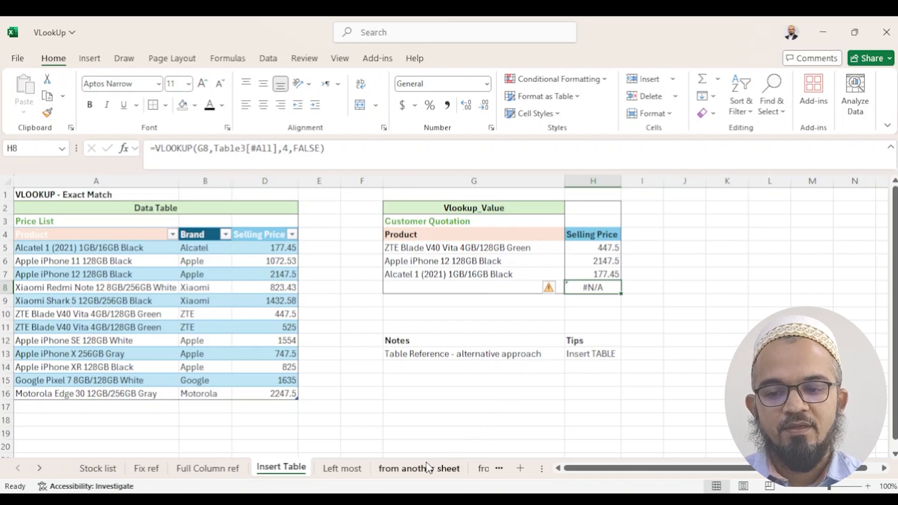
# Step: On the Left most sheet, examine the first quotation product, the data table and the Product column B4:B16
pyautogui.click(363, 469)
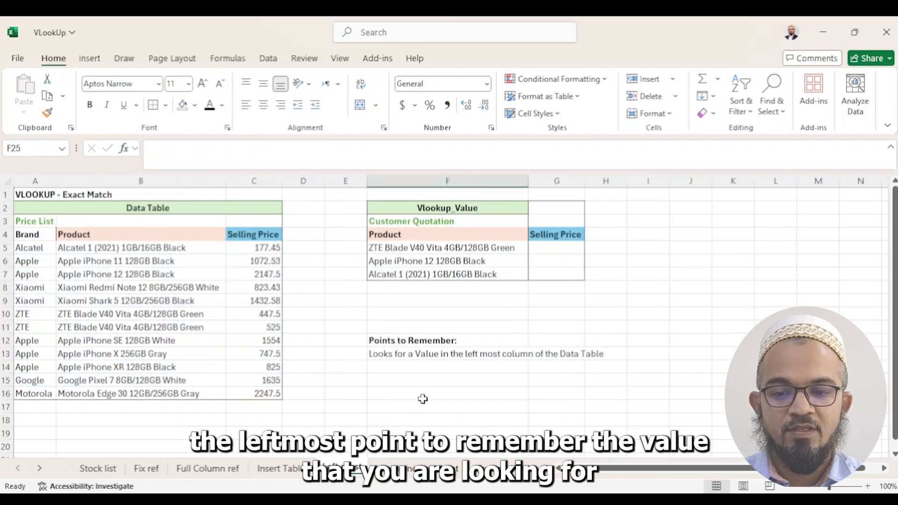
pyautogui.click(457, 249)
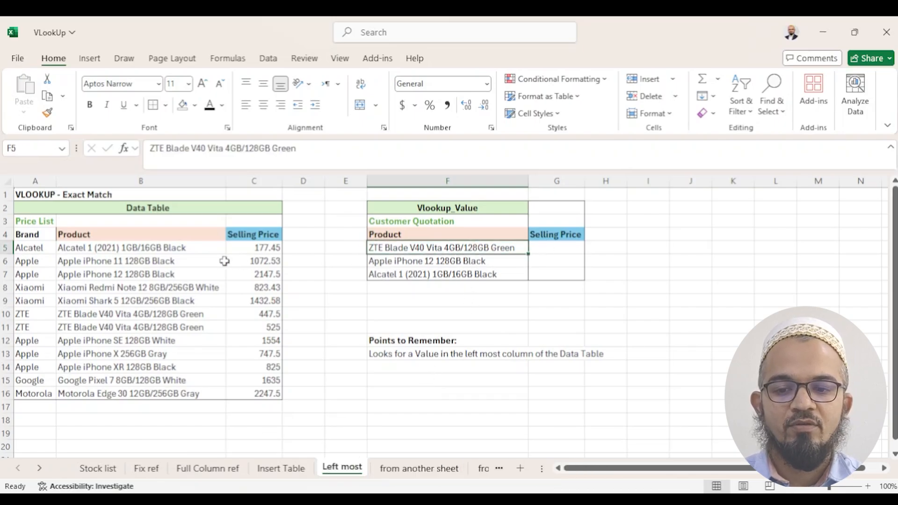
pyautogui.moveTo(52, 207); pyautogui.dragTo(253, 387)
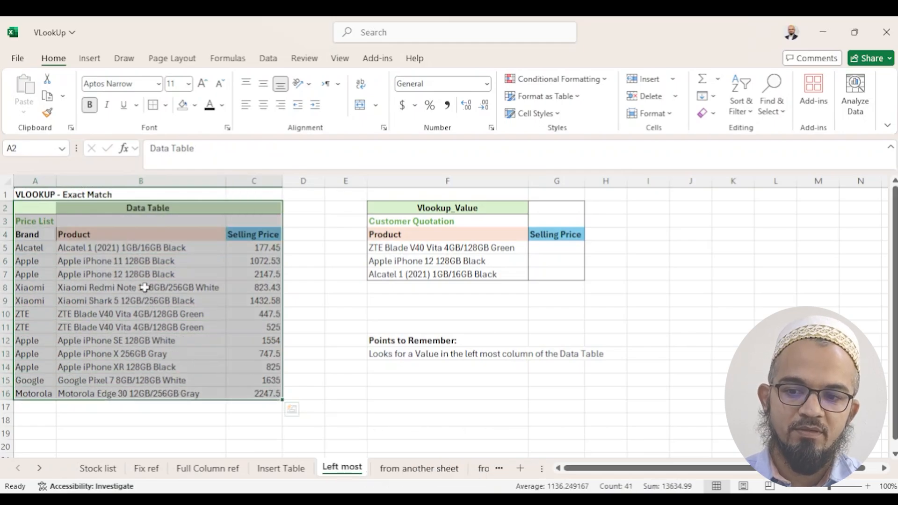
pyautogui.click(159, 287)
pyautogui.moveTo(88, 234); pyautogui.dragTo(105, 394)
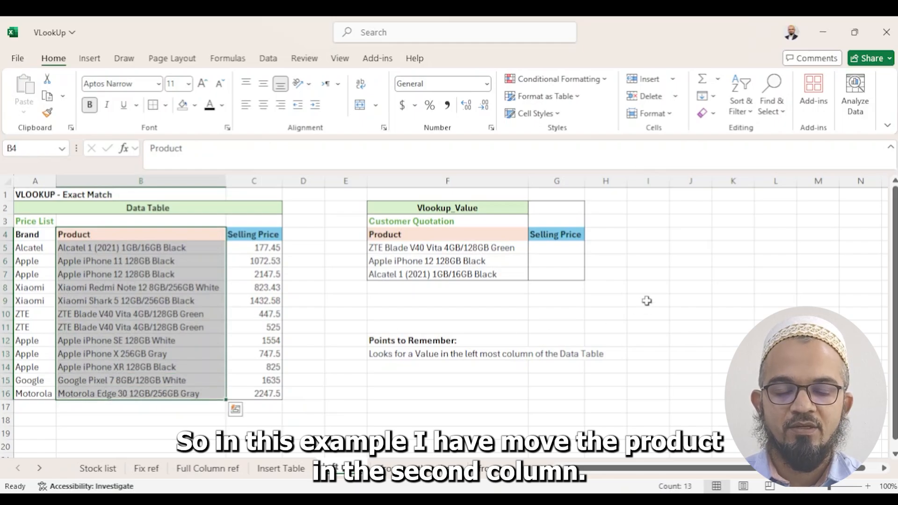
# Step: Enter =VLOOKUP(F5,$B$4:$C$16,2,FALSE) in G5 so the lookup range starts at the Product column
pyautogui.click(561, 248)
pyautogui.write('=v')
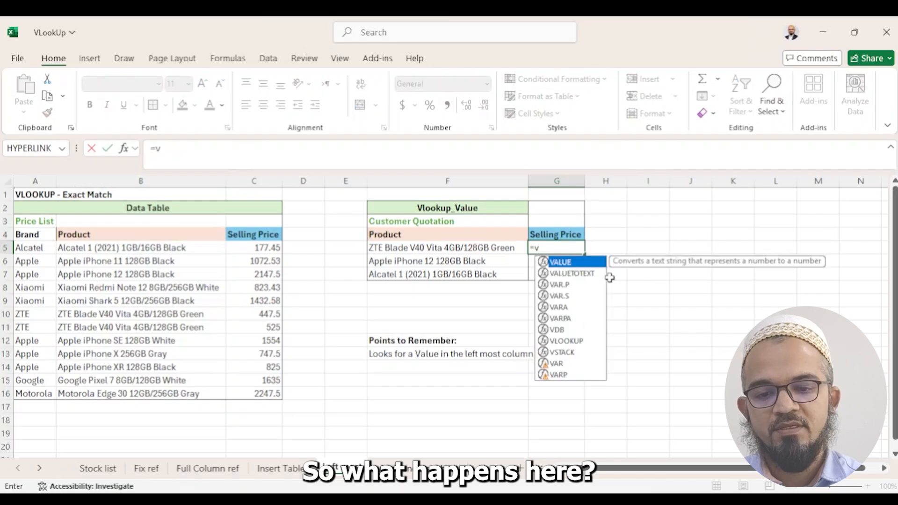
pyautogui.write('lookup(')
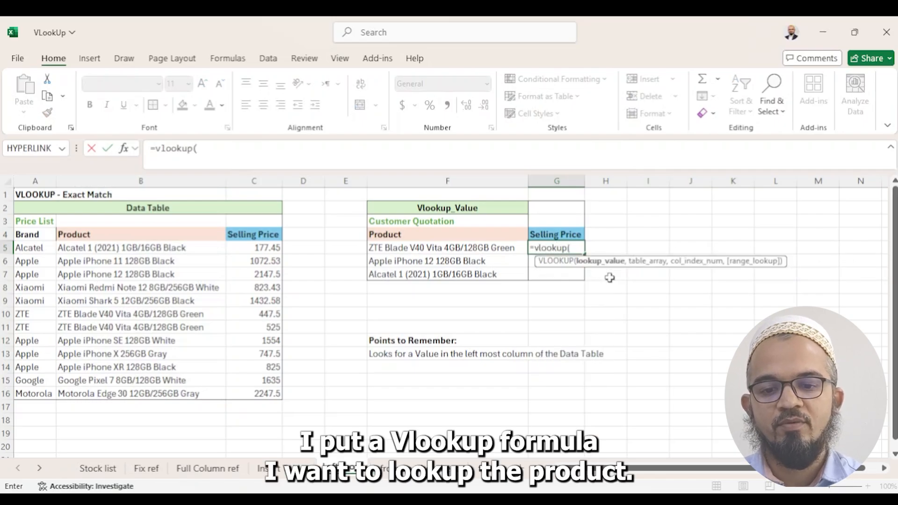
pyautogui.press('Left')
pyautogui.write(',')
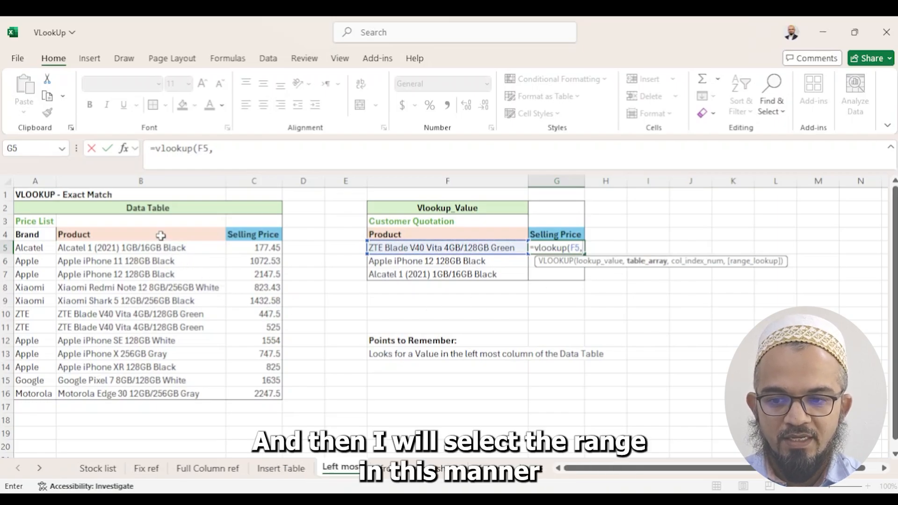
pyautogui.moveTo(161, 236); pyautogui.dragTo(265, 398)
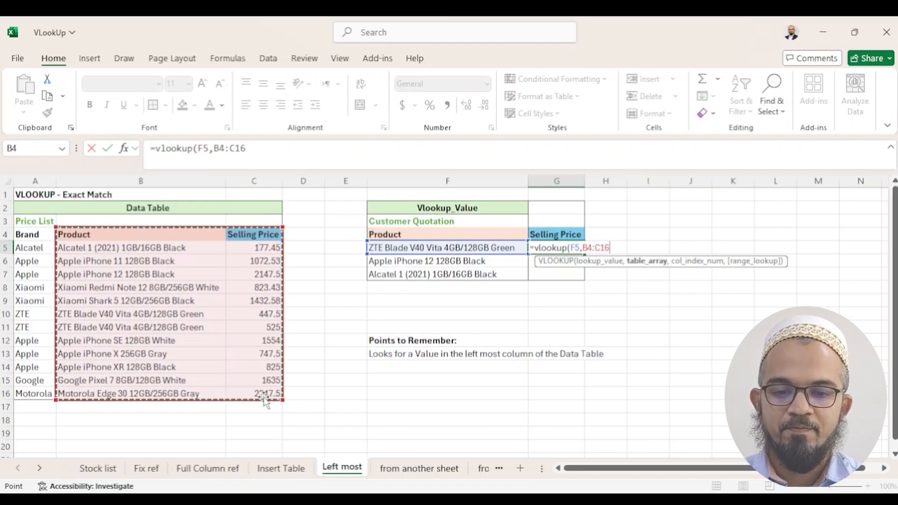
pyautogui.press('F4')
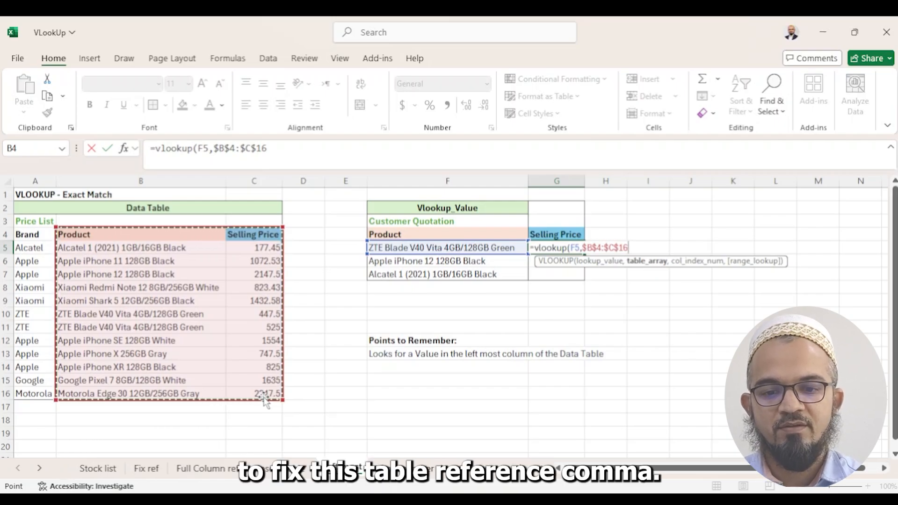
pyautogui.write(',')
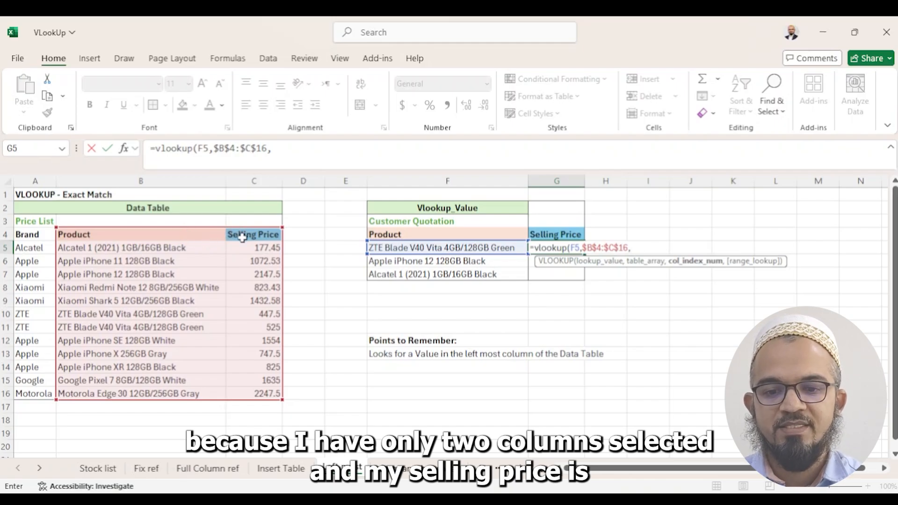
pyautogui.write('2,f')
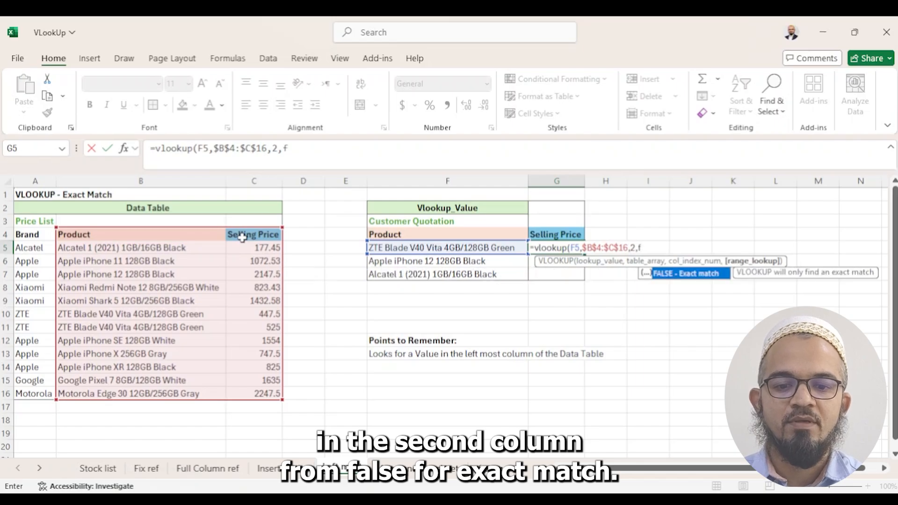
pyautogui.write('alse)')
pyautogui.press('Return')
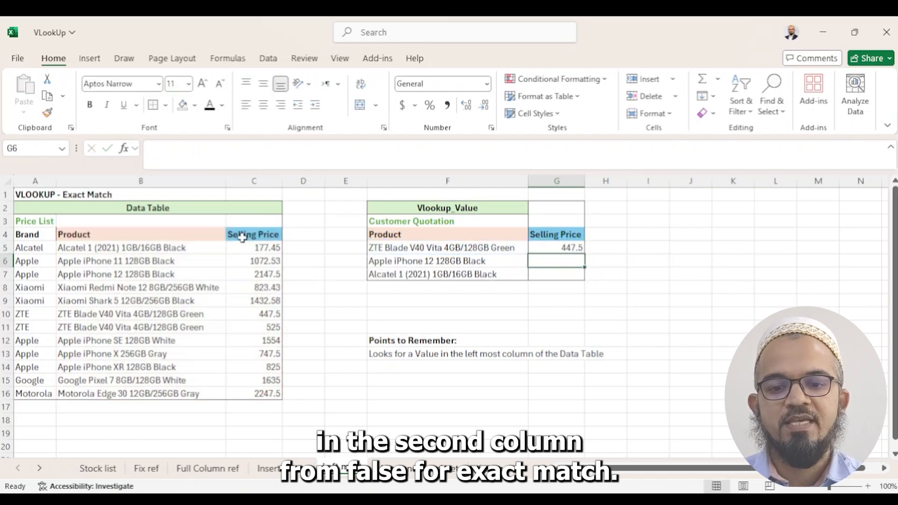
# Step: Fill the G5 lookup formula down to G7 for the remaining quotation products
pyautogui.press('Up')
pyautogui.hotkey('shift', 'Down')
pyautogui.hotkey('shift', 'Down')
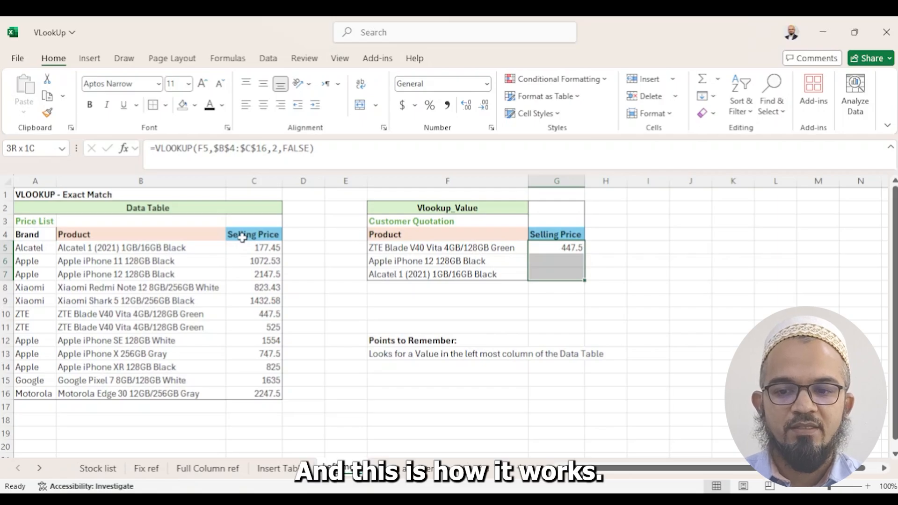
pyautogui.hotkey('ctrl', 'd')
pyautogui.click(551, 302)
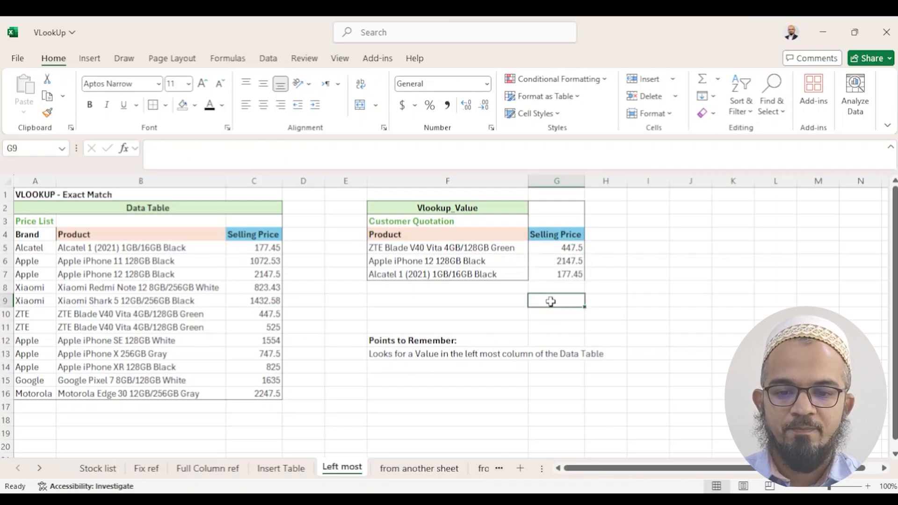
# Step: View the quotation on the "from another sheet" worksheet and the Stock list worksheet that holds its source prices
pyautogui.click(402, 471)
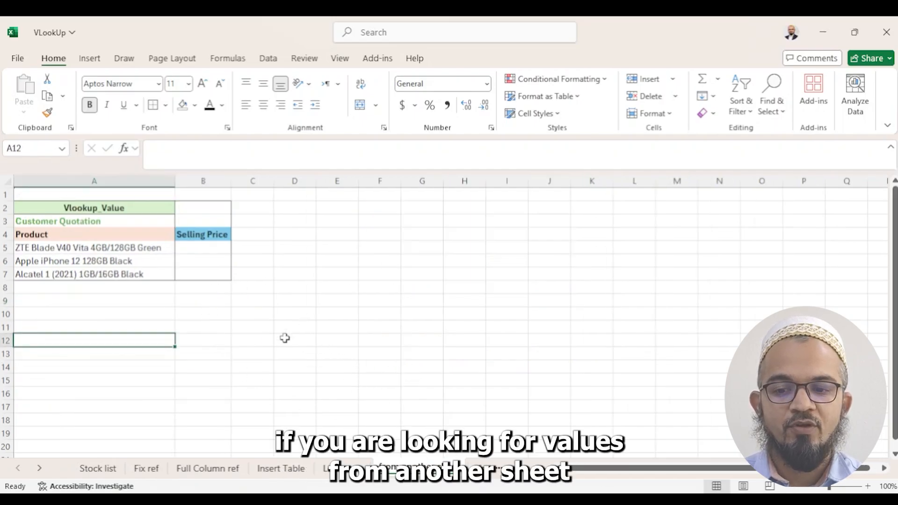
pyautogui.click(205, 248)
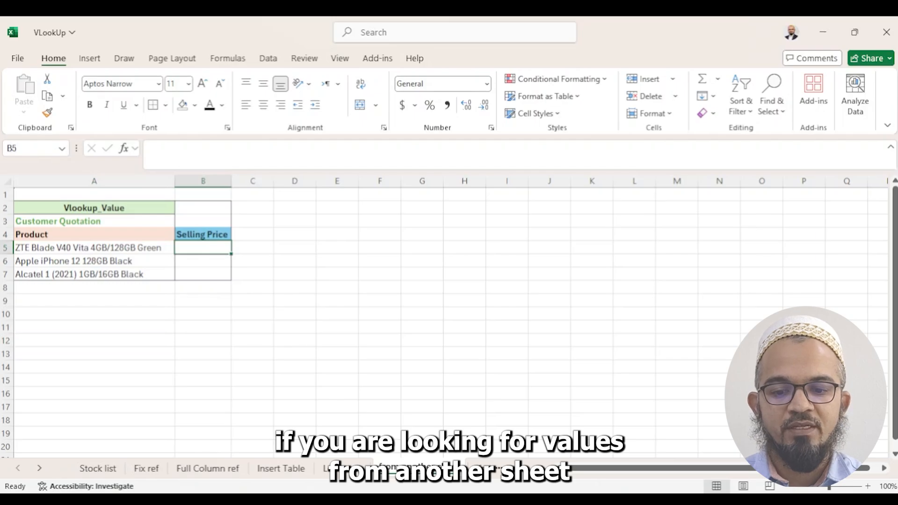
pyautogui.click(99, 469)
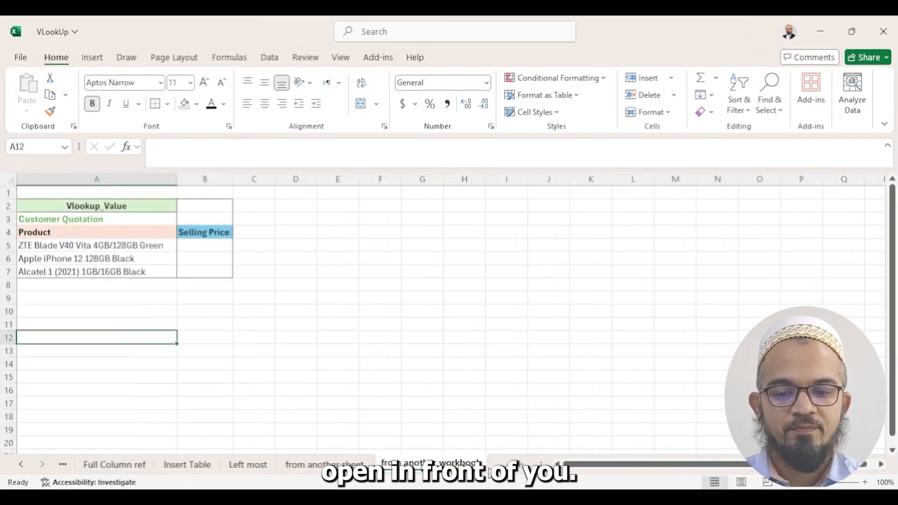
# Step: In B5 of the "from another sheet" worksheet, enter =VLOOKUP(A5,'Stock list'!A:C,3,FALSE) and fill it down to B7
pyautogui.click(205, 245)
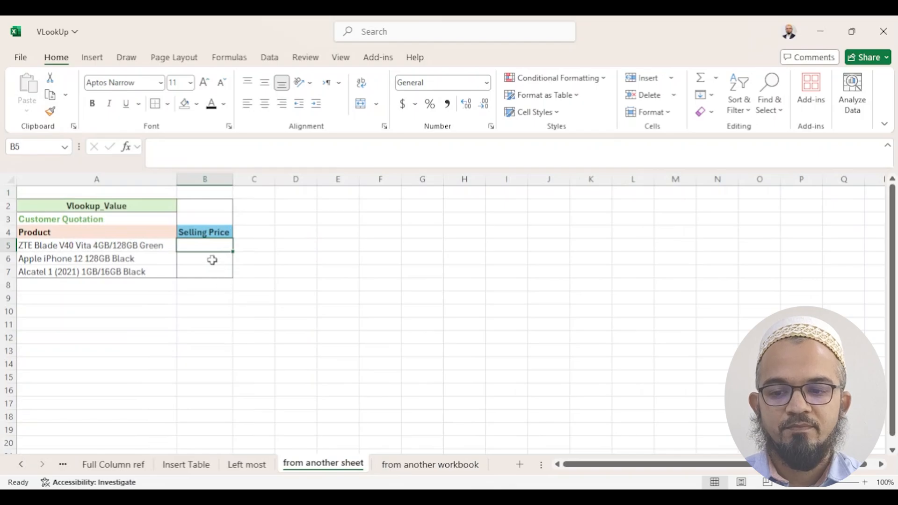
pyautogui.write('=vloo')
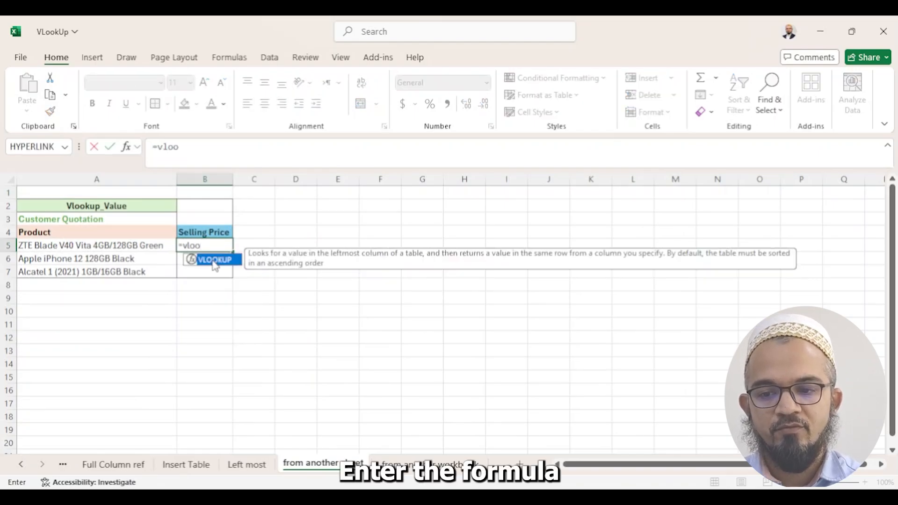
pyautogui.write('kup(')
pyautogui.press('Left')
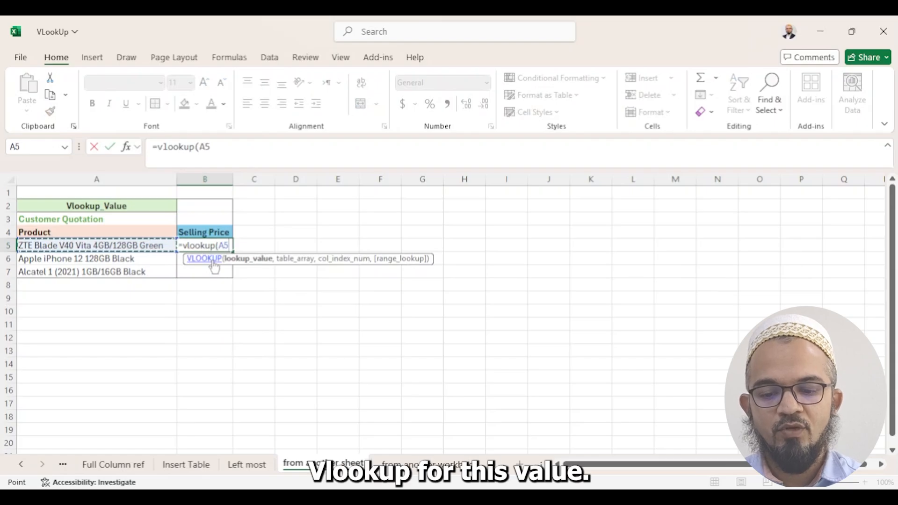
pyautogui.write(',')
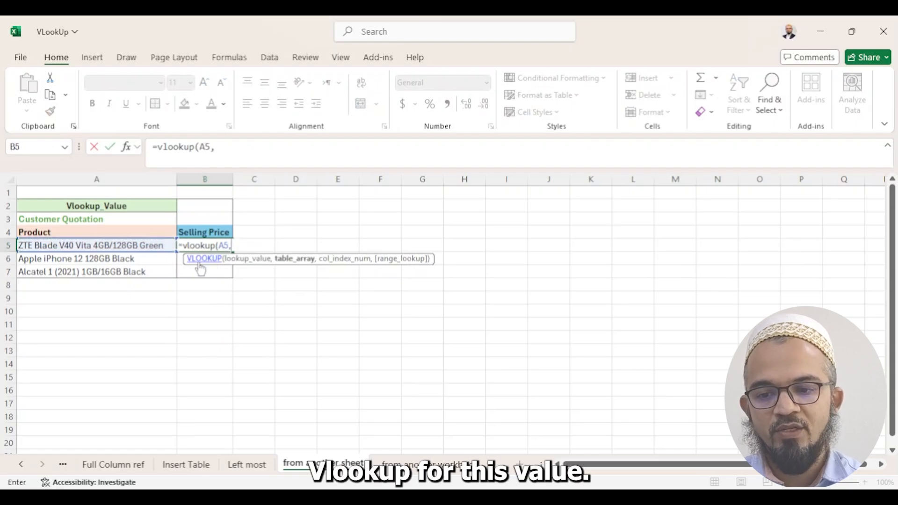
pyautogui.click(21, 464)
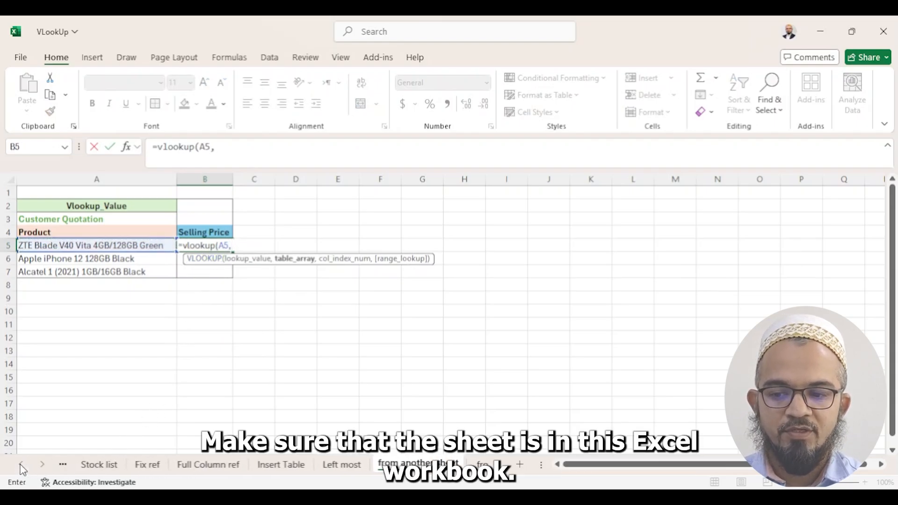
pyautogui.click(107, 466)
pyautogui.moveTo(121, 180); pyautogui.dragTo(271, 180)
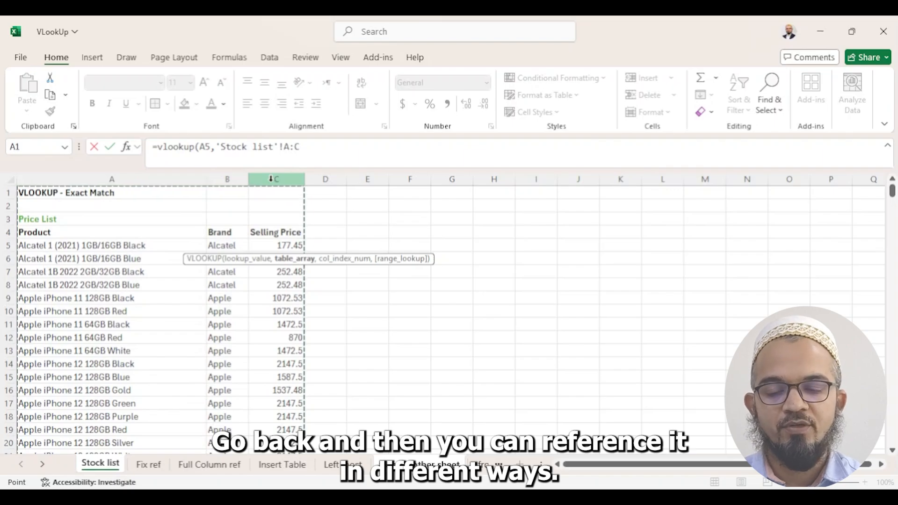
pyautogui.write(',')
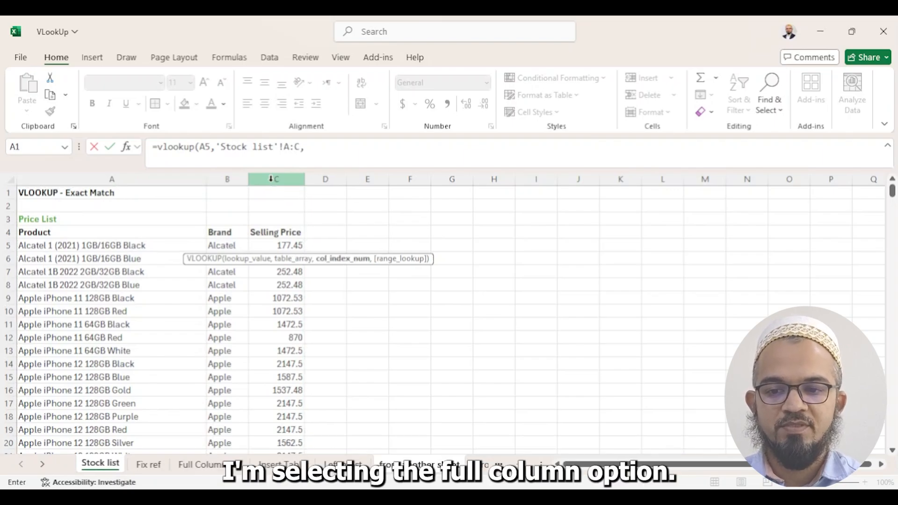
pyautogui.write('3,')
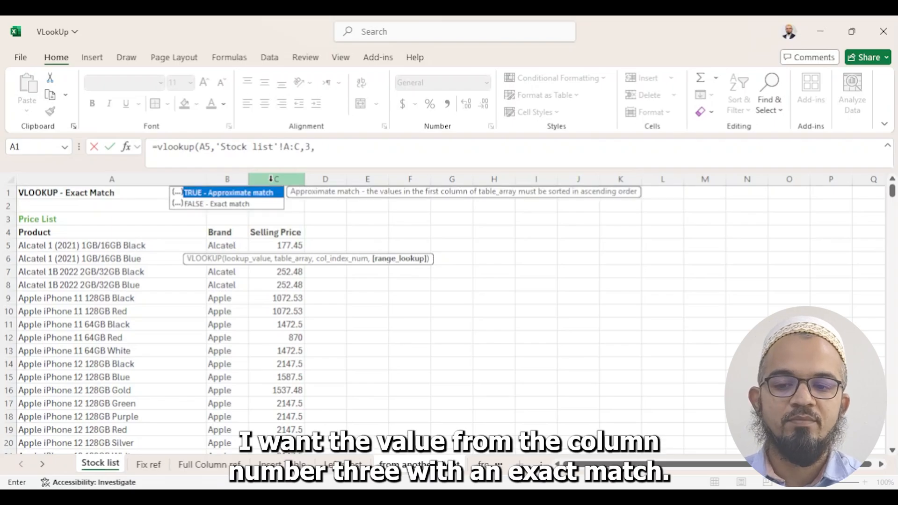
pyautogui.write('false)')
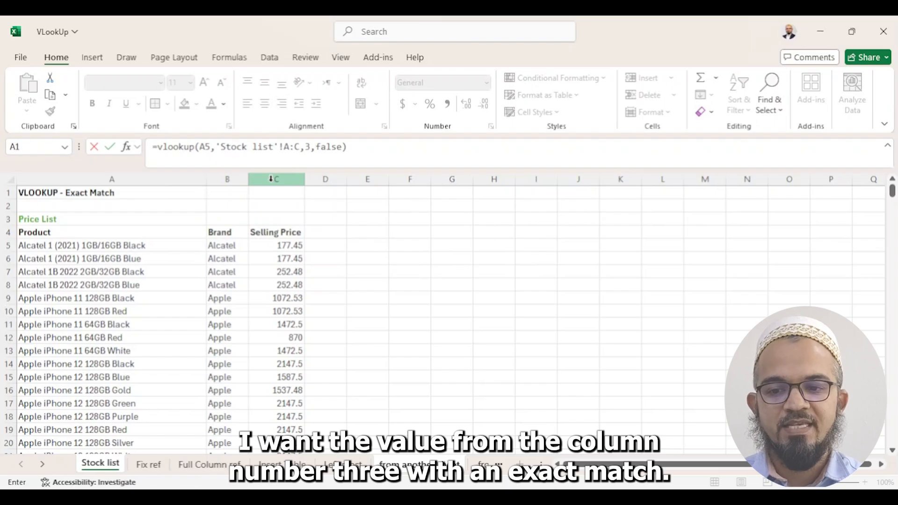
pyautogui.press('Return')
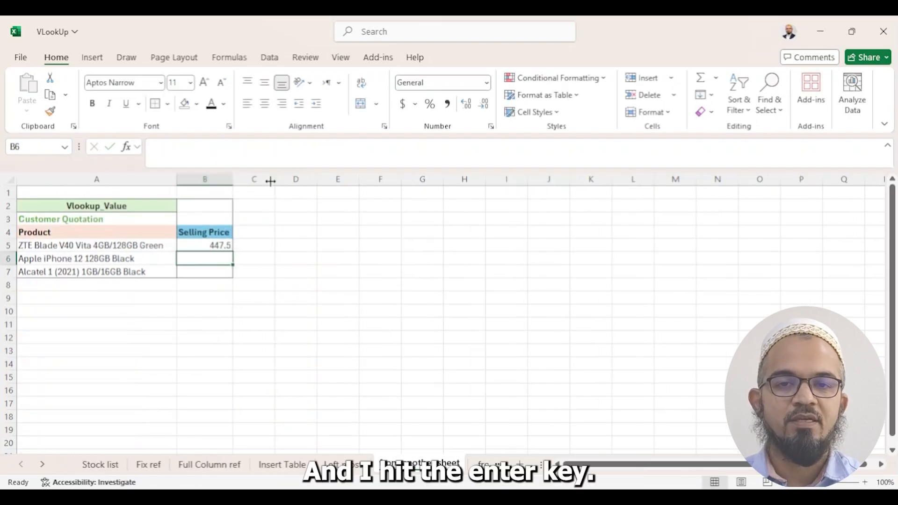
pyautogui.click(216, 244)
pyautogui.moveTo(232, 252); pyautogui.dragTo(234, 277)
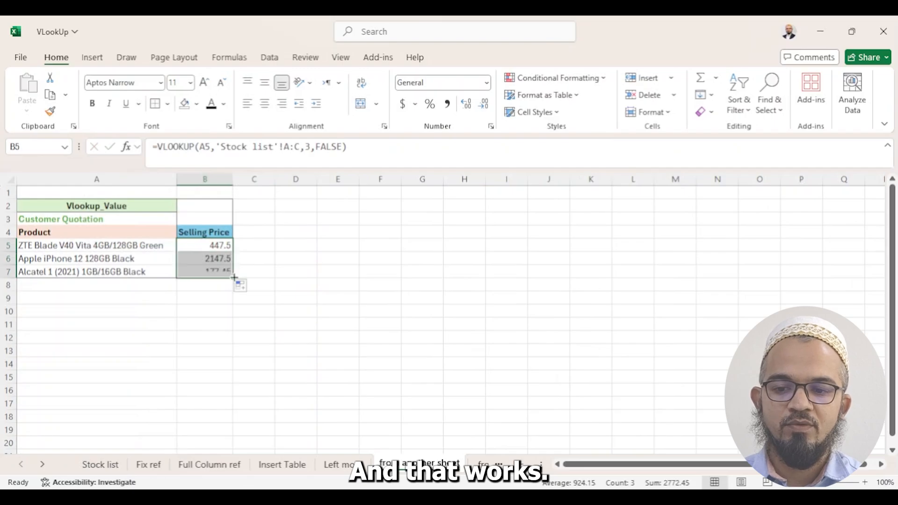
# Step: Open the "from another workbook" worksheet, then switch to the "VLookUp - master data" workbook and shrink its window from full screen
pyautogui.click(476, 465)
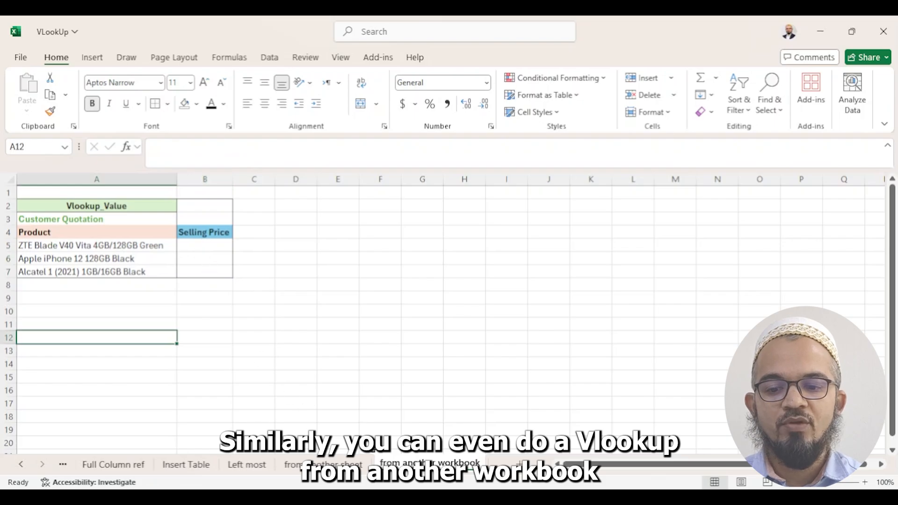
pyautogui.hotkey('alt', 'Tab')
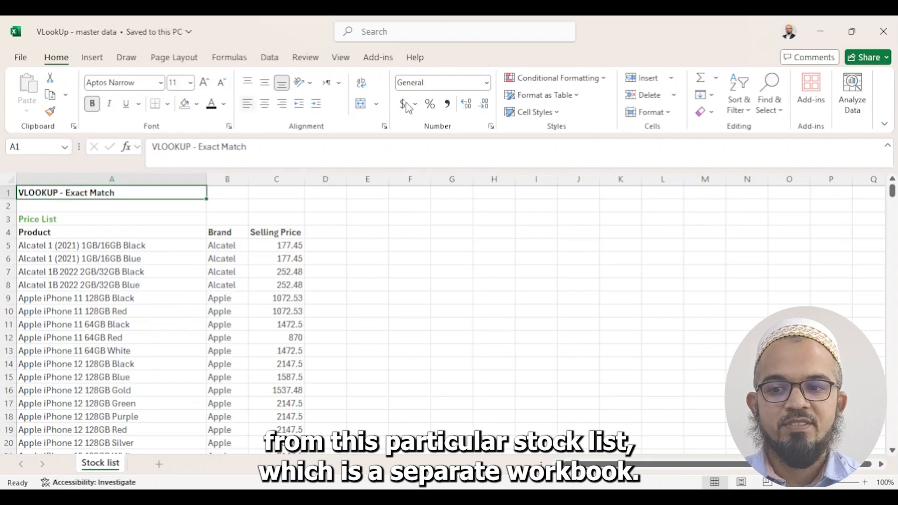
pyautogui.click(864, 37)
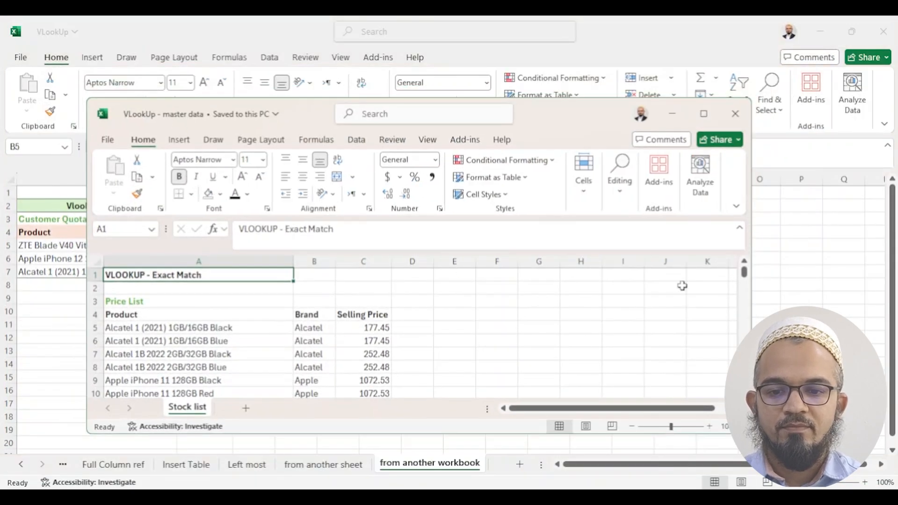
# Step: In B5 of the "from another workbook" worksheet, enter =VLOOKUP(A5,'[VLookUp - master data.xlsx]Stock list'!$A:$C,3,FALSE)
pyautogui.click(773, 271)
pyautogui.write('=v')
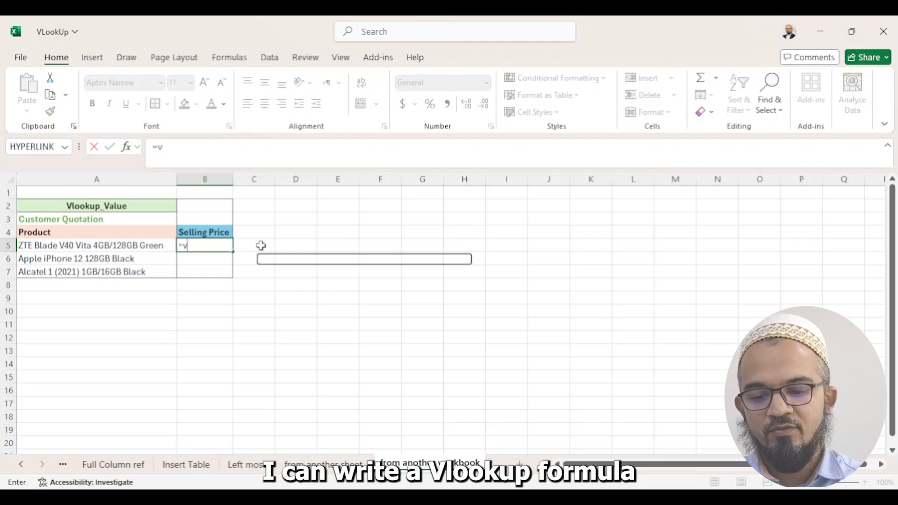
pyautogui.write('lookup(A5,')
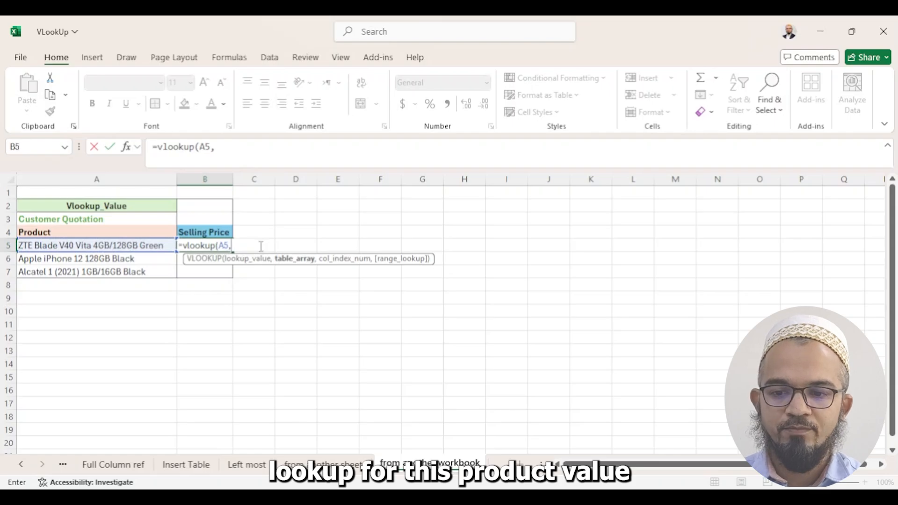
pyautogui.hotkey('alt', 'Tab')
pyautogui.moveTo(156, 265); pyautogui.dragTo(385, 261)
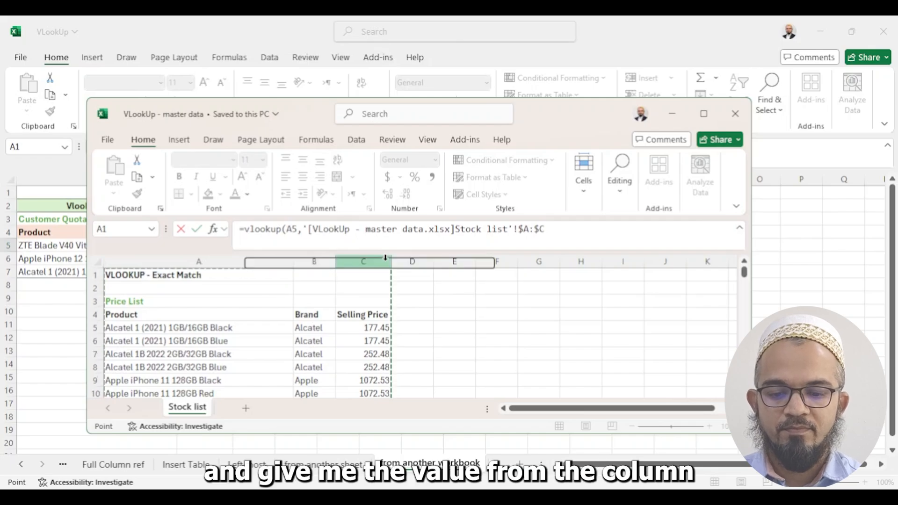
pyautogui.write(',3')
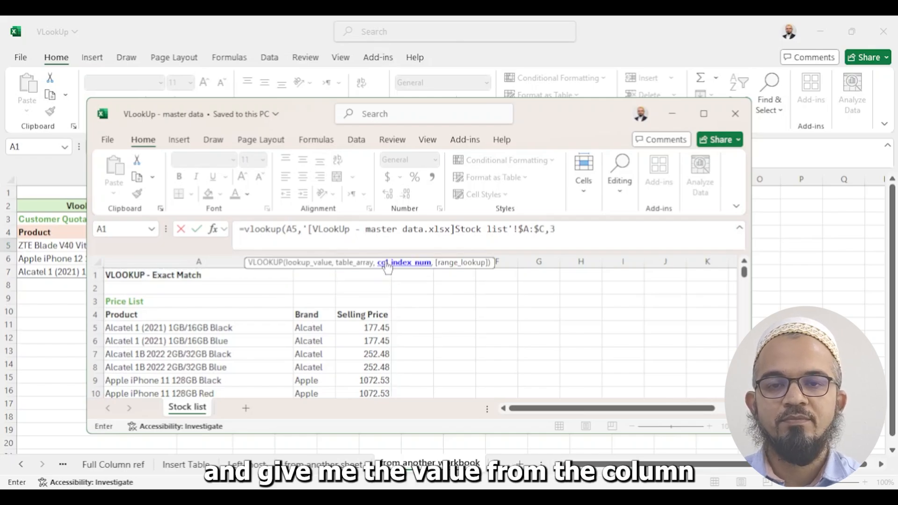
pyautogui.write(',fa')
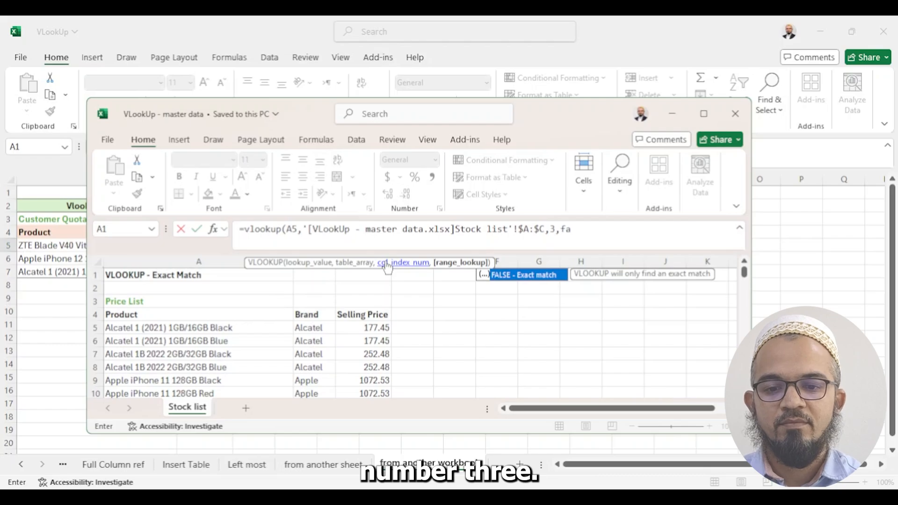
pyautogui.write('lse)')
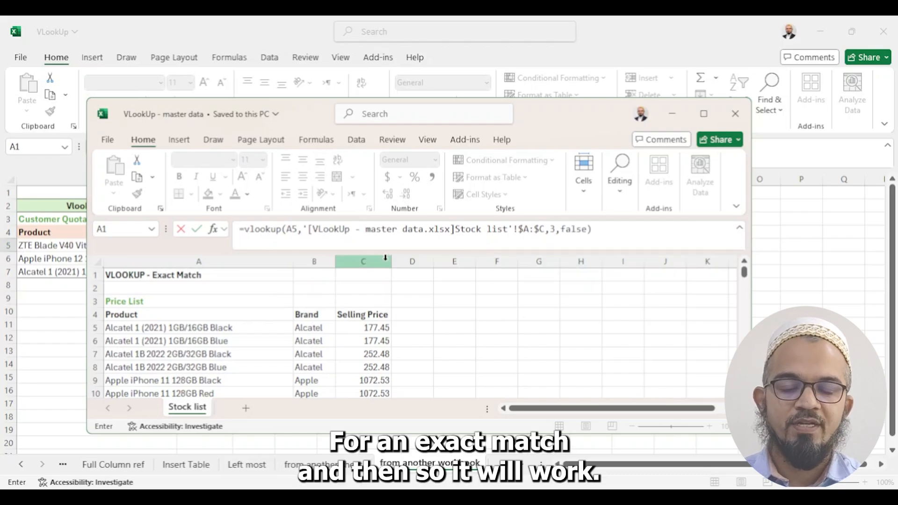
pyautogui.press('Return')
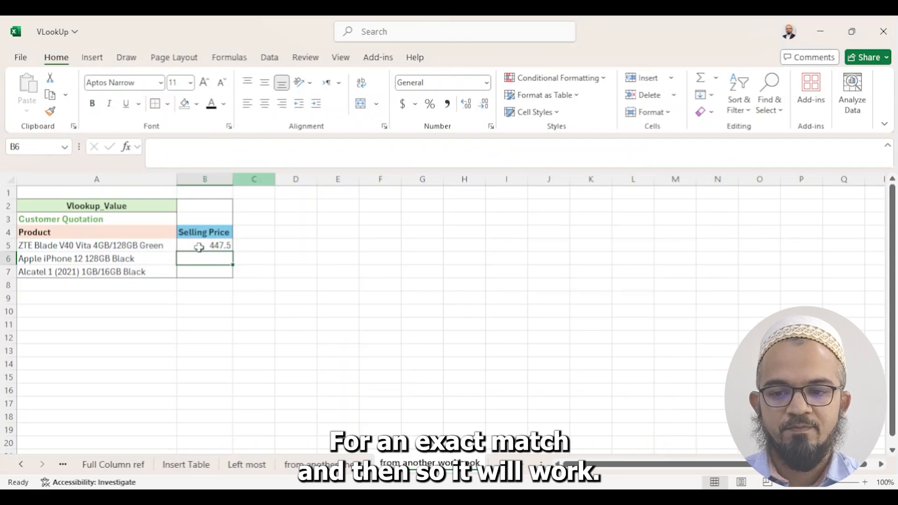
# Step: Inspect the workbook reference in the B5 formula without changing it, and fill the formula down to B7
pyautogui.click(200, 247)
pyautogui.moveTo(226, 146); pyautogui.dragTo(364, 151)
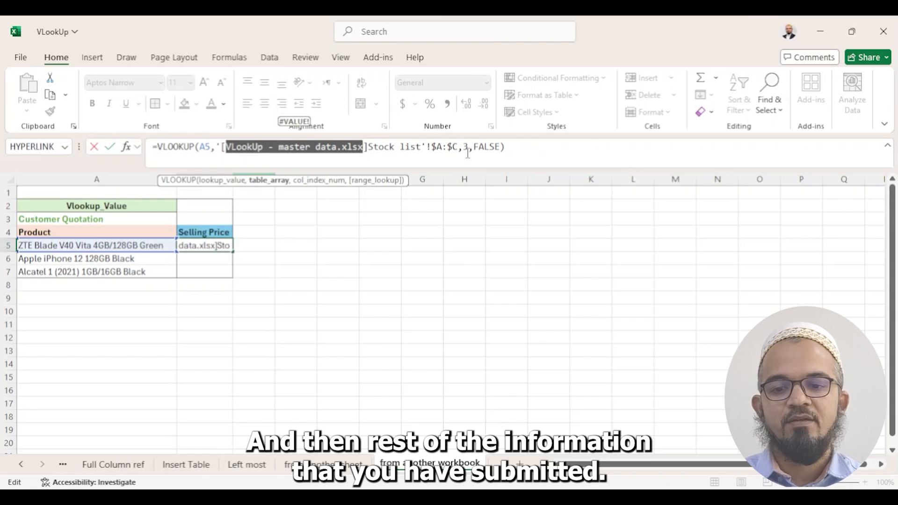
pyautogui.press('Escape')
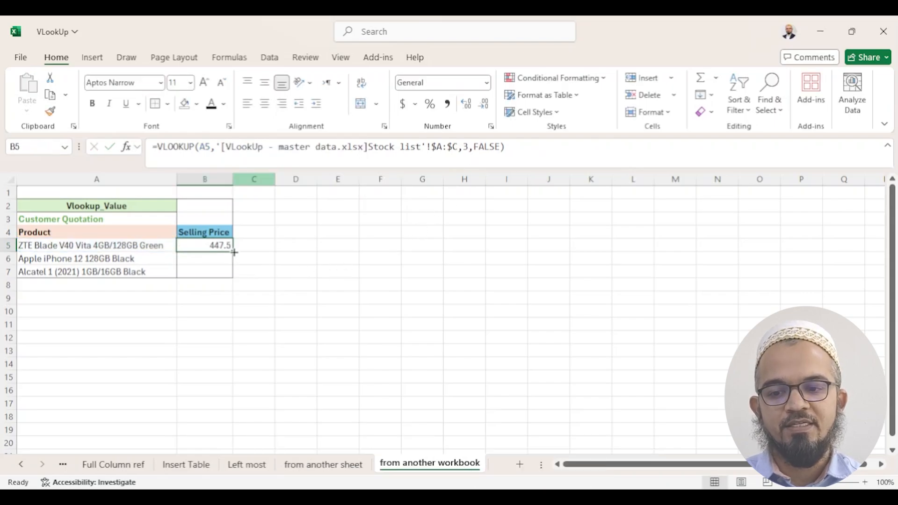
pyautogui.moveTo(233, 252); pyautogui.dragTo(232, 276)
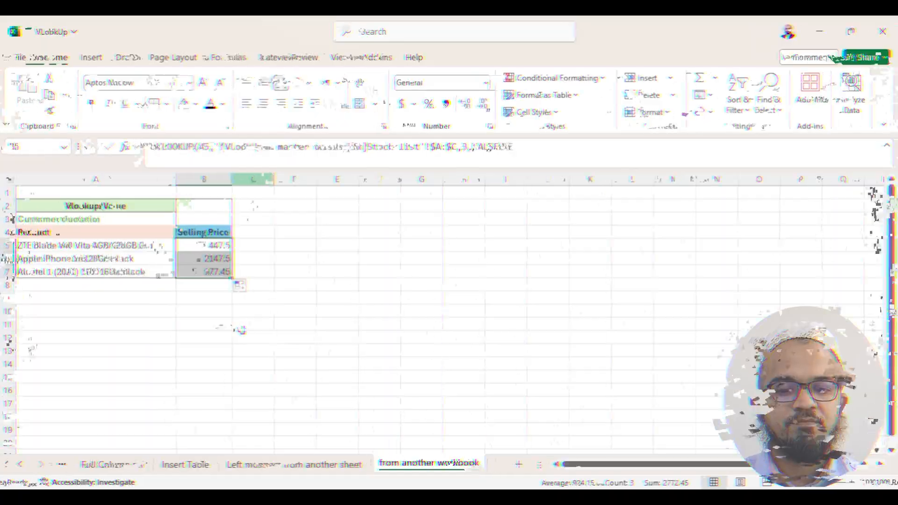